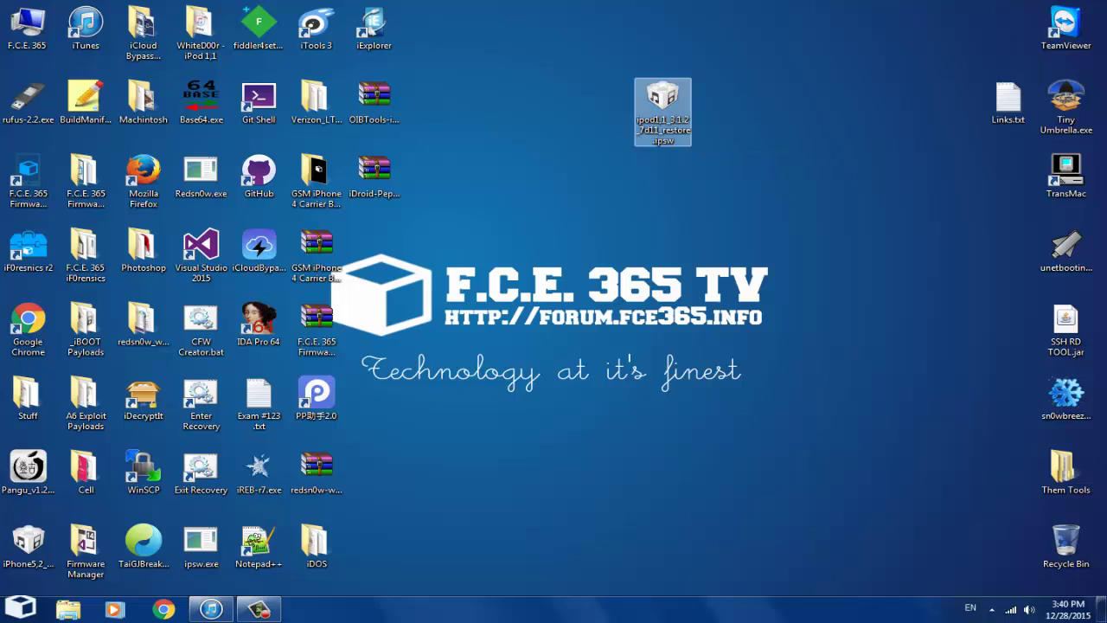
mouse_move(663, 109)
mouse_down()
mouse_move(631, 106)
mouse_move(661, 108)
mouse_up()
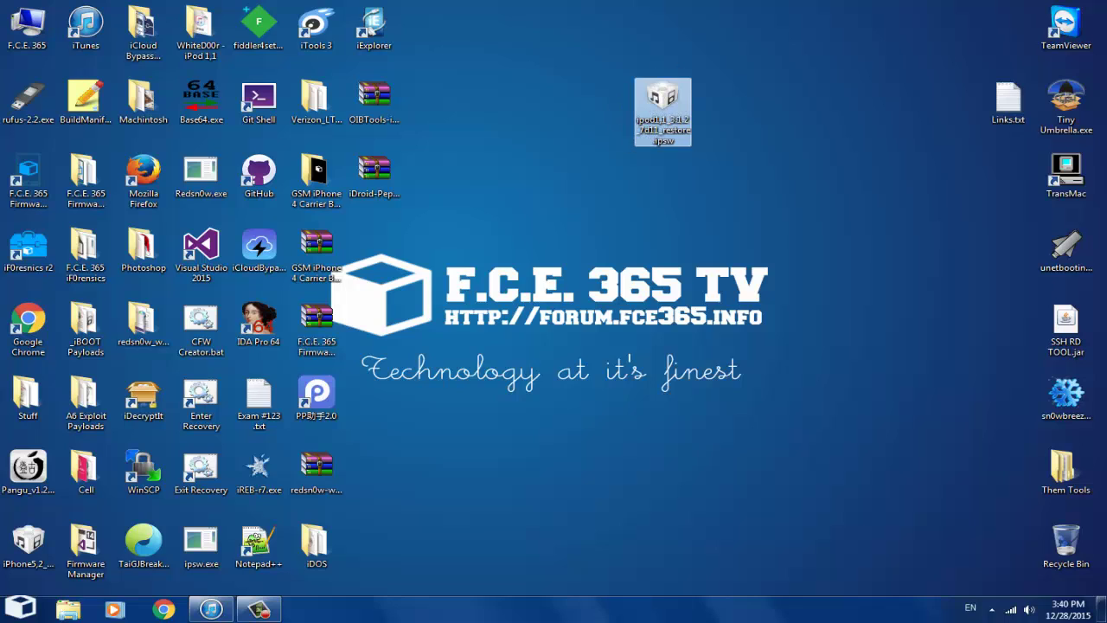
click(663, 111)
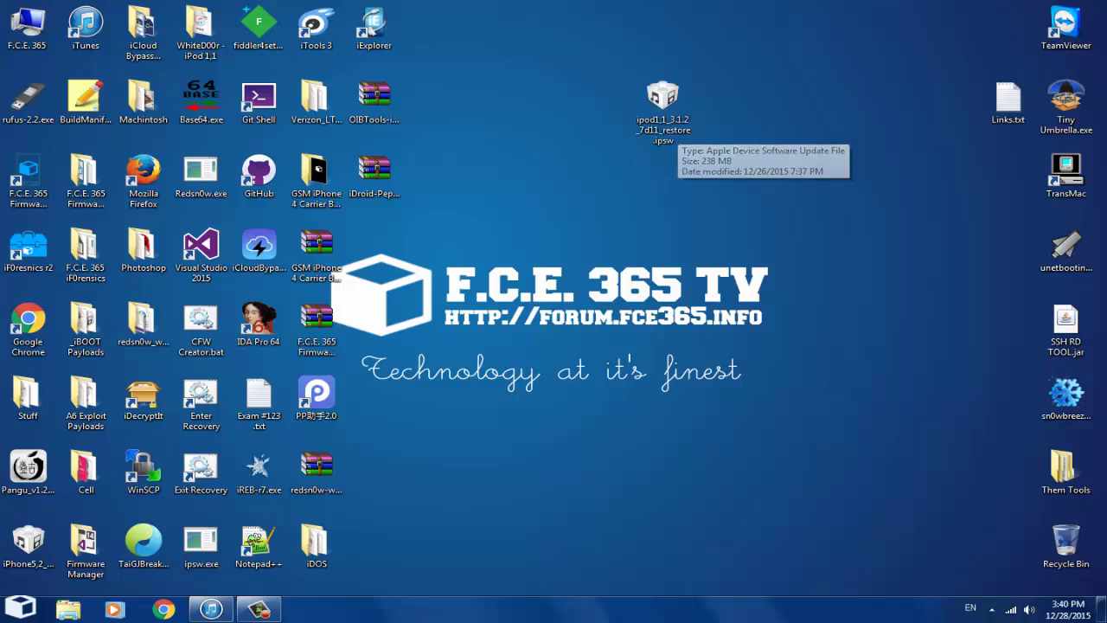
Extract OIBTools-installer-1.0.exe from the OIBTools zip archive to the desktop and close the archive
double_click(374, 102)
double_click(374, 102)
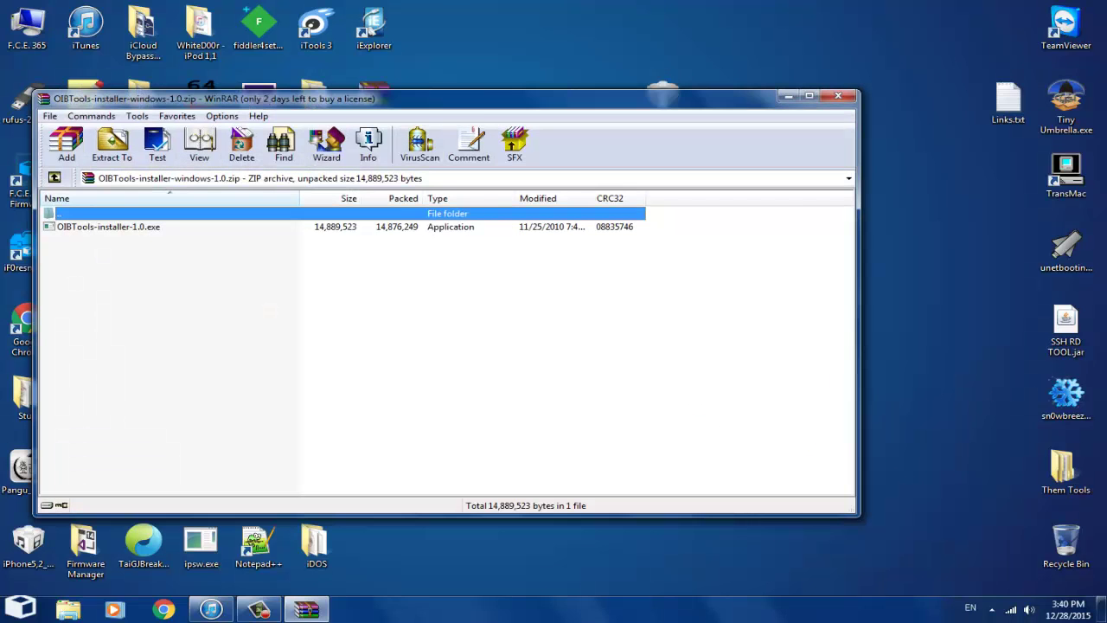
double_click(108, 226)
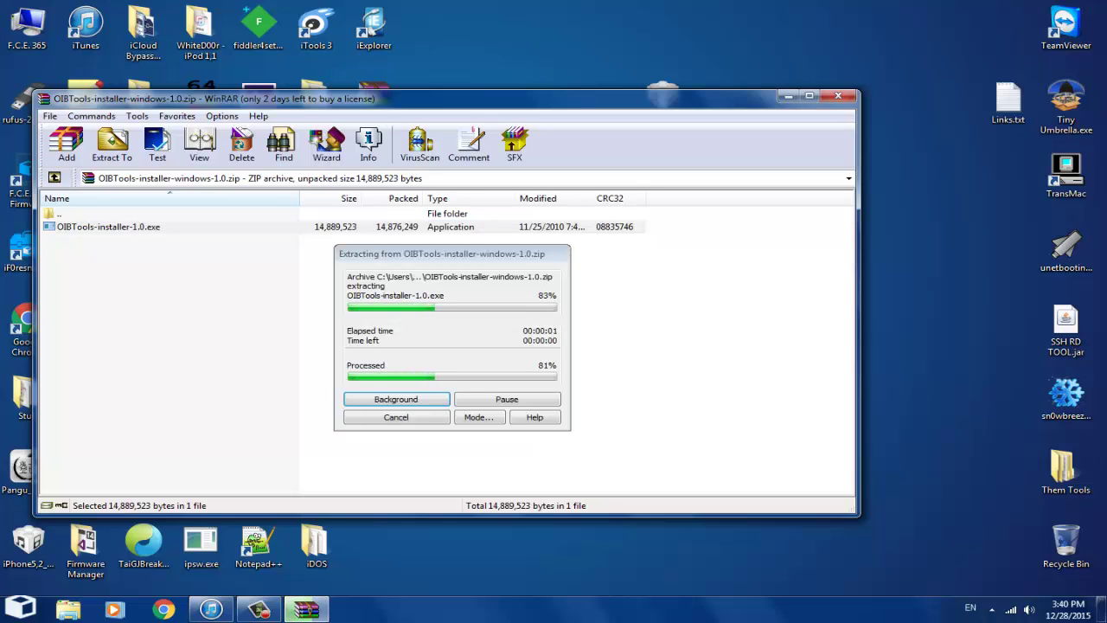
click(837, 95)
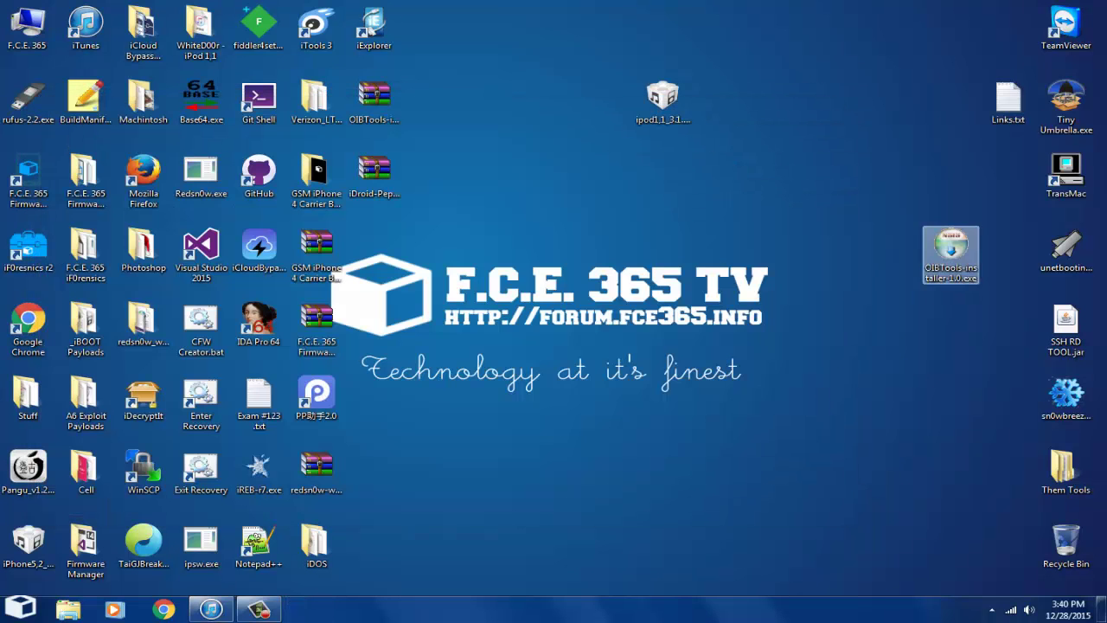
Run the extracted OIBTools installer and install OpeniBoot Tools in C:\Program Files (x86)\OpeniBoot Tools
key(Return)
key(Return)
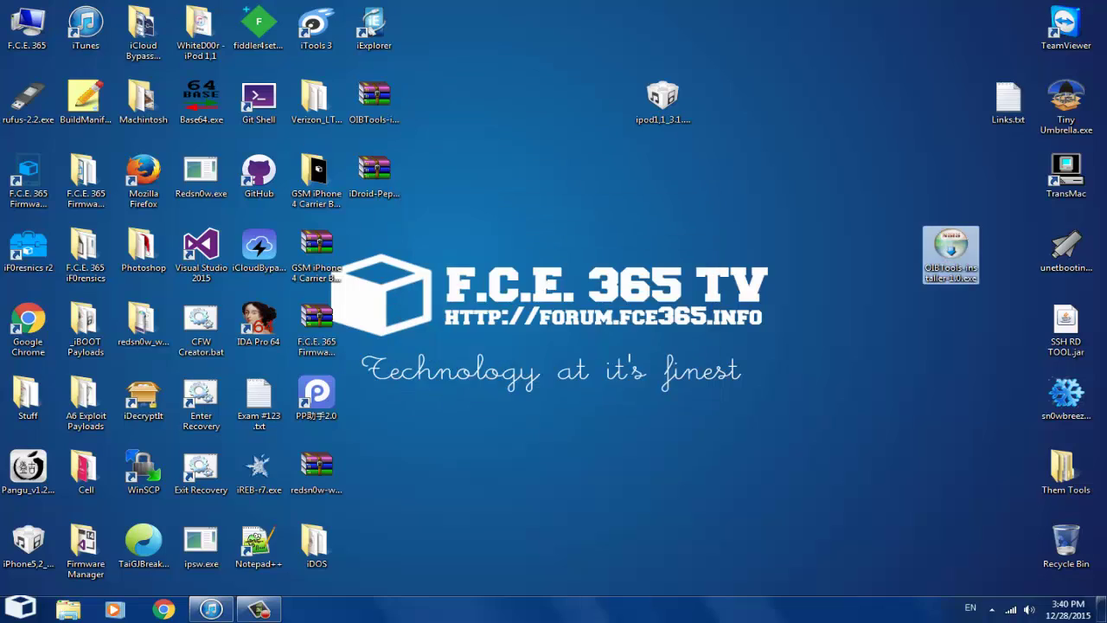
key(Return)
key(Return)
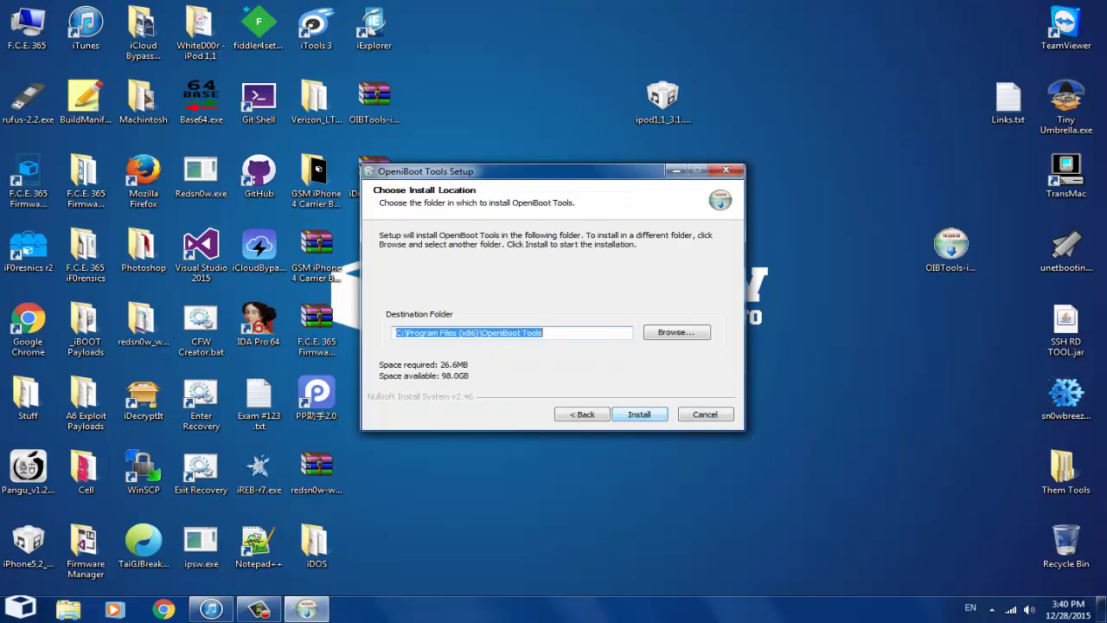
key(Return)
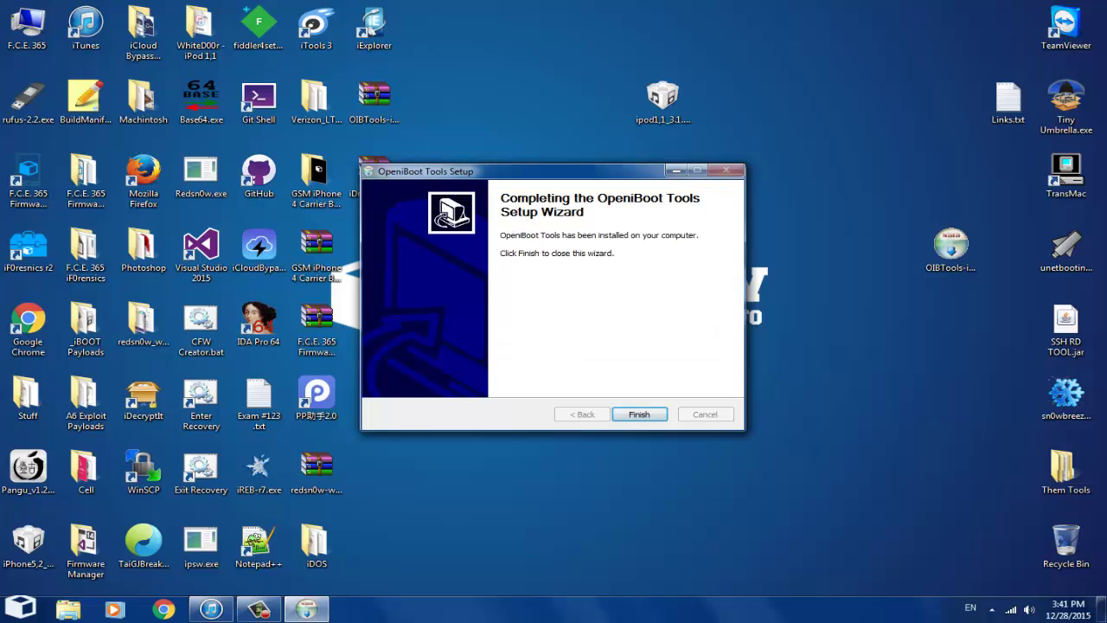
key(Return)
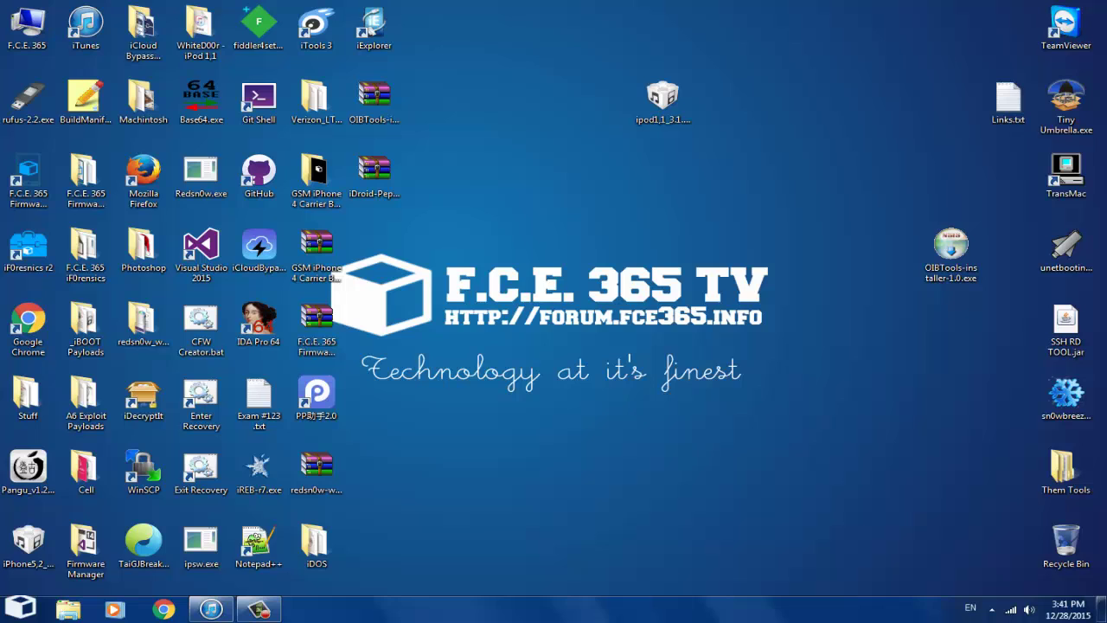
Copy the Open iBOOT bundles link from Links.txt on the desktop and close the file
double_click(1008, 99)
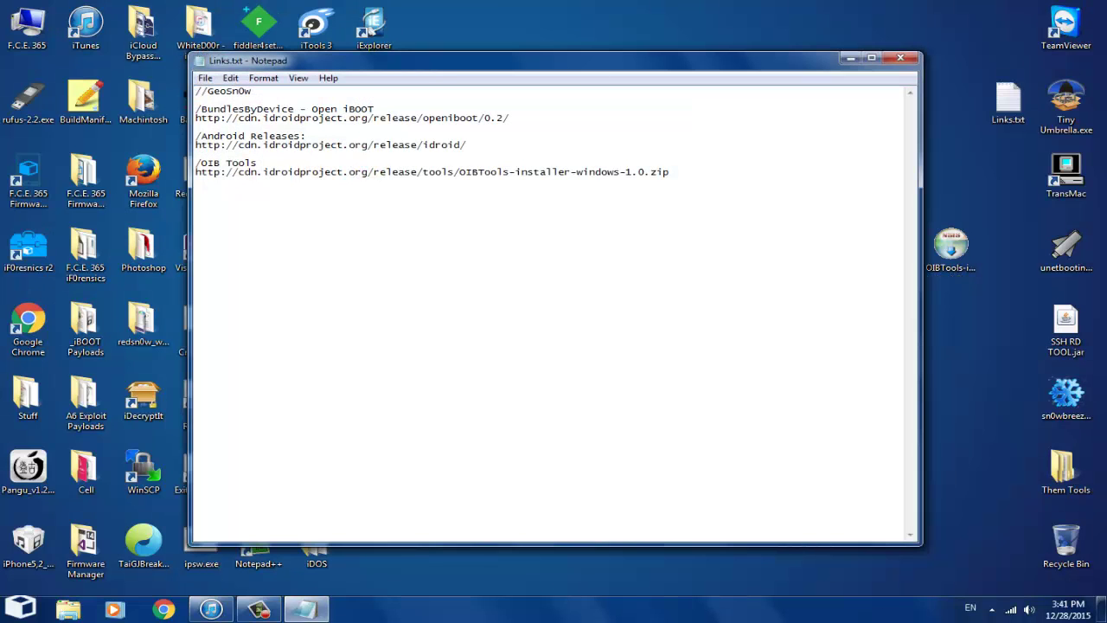
drag(509, 118, 196, 118)
key(ctrl+c)
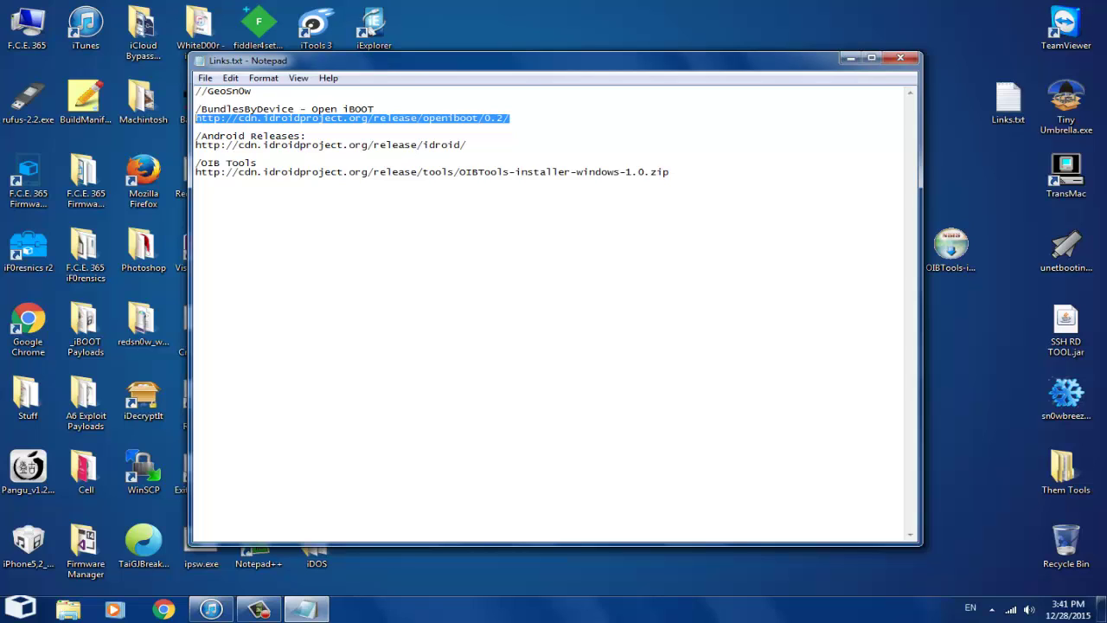
click(901, 58)
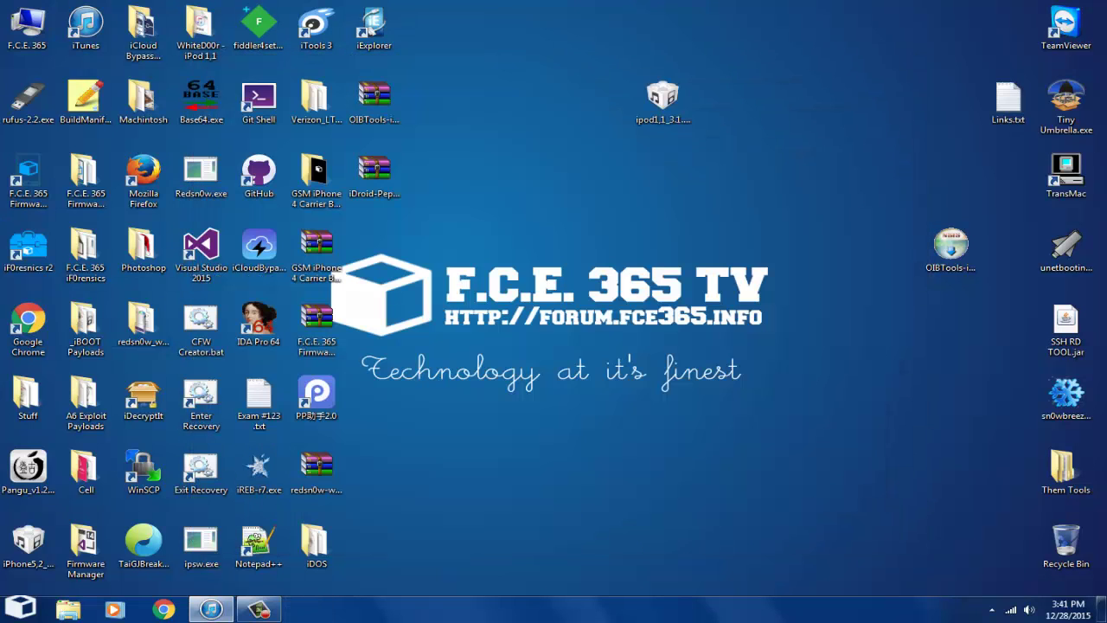
double_click(143, 180)
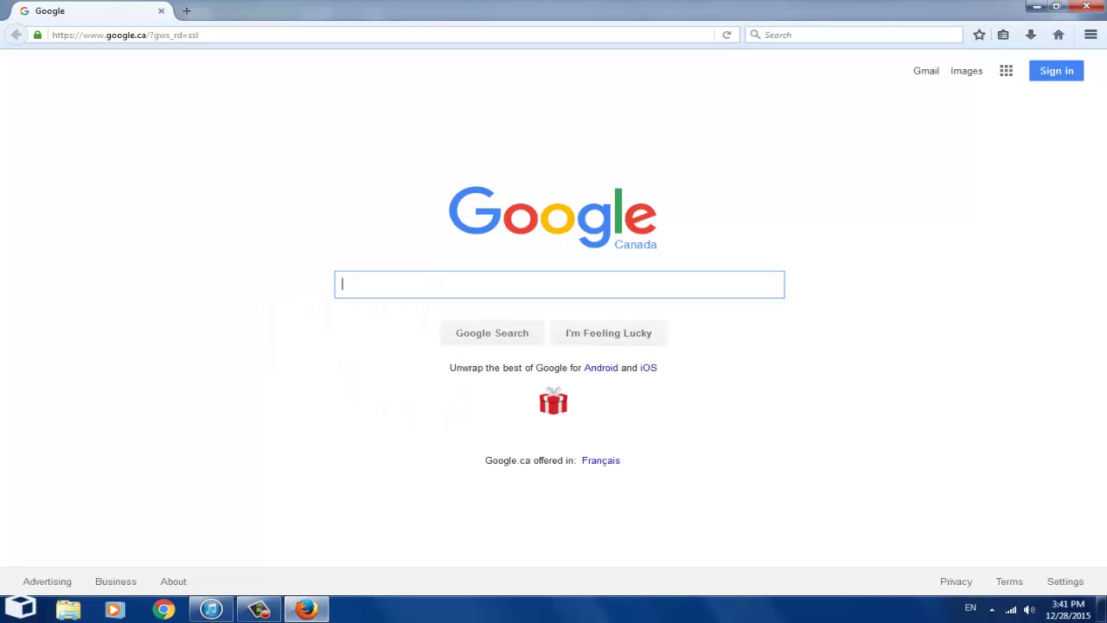
click(125, 35)
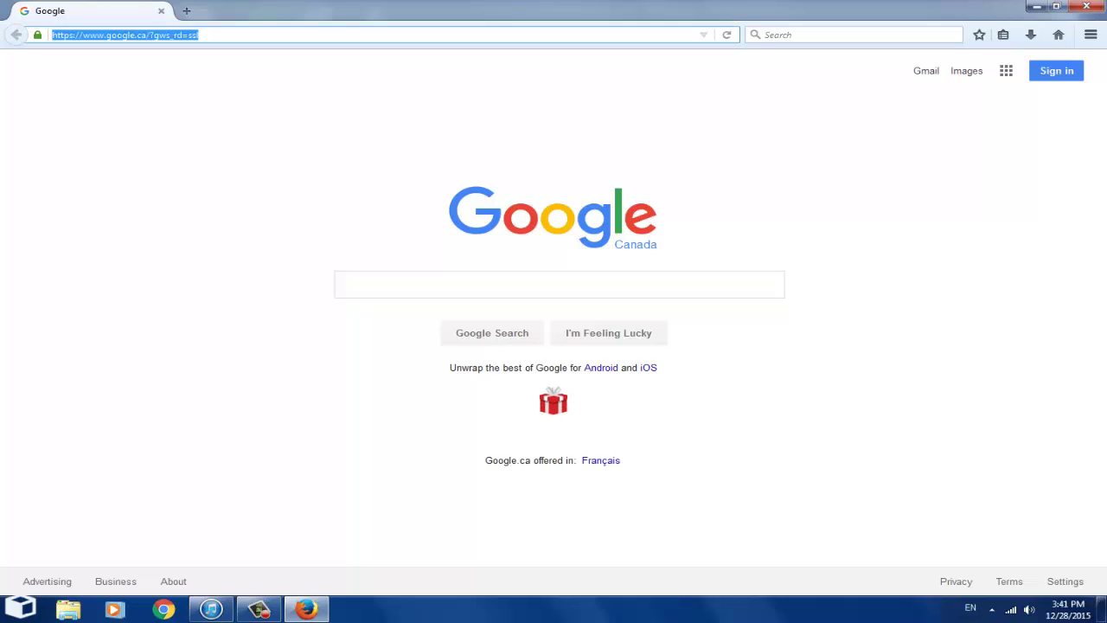
key(ctrl+v)
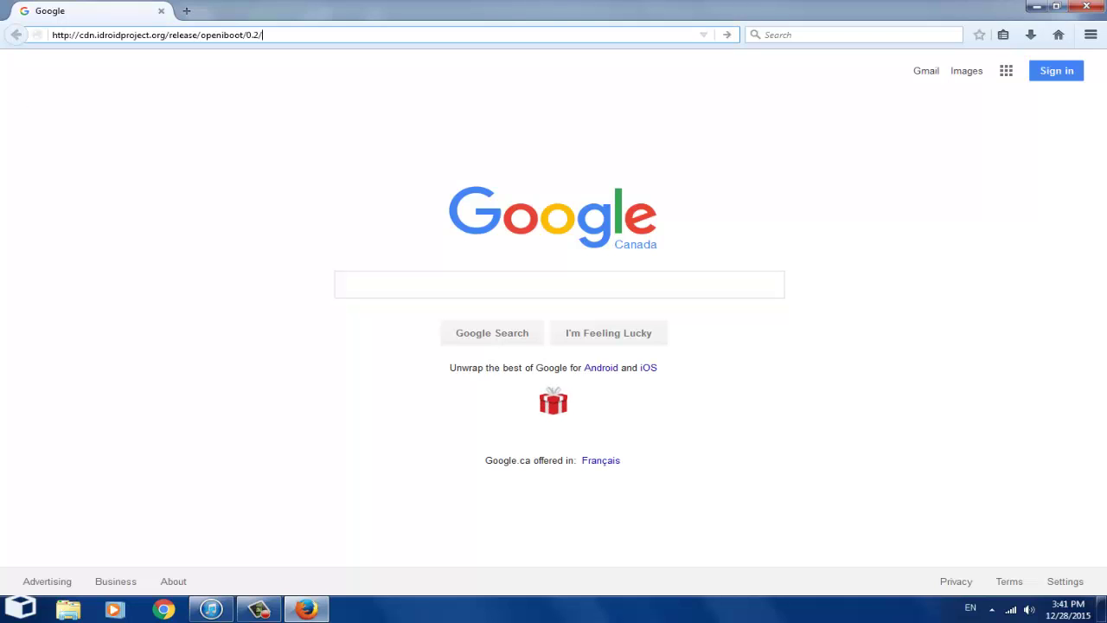
key(Return)
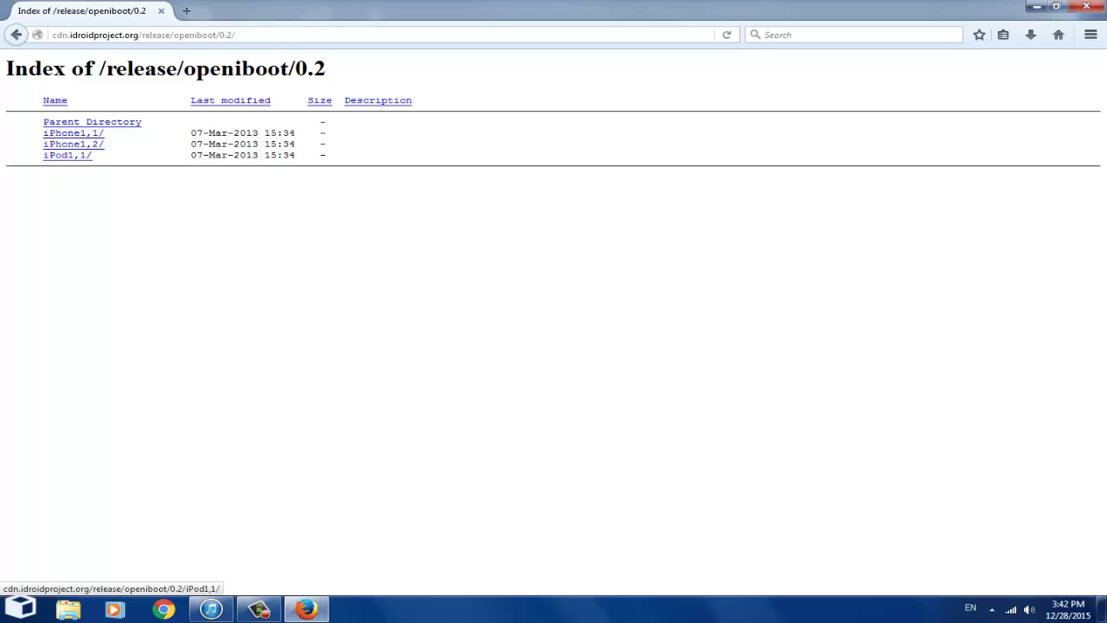
Download openiboot.img3 and openiboot.bin from the iPod1,1 directory
click(68, 155)
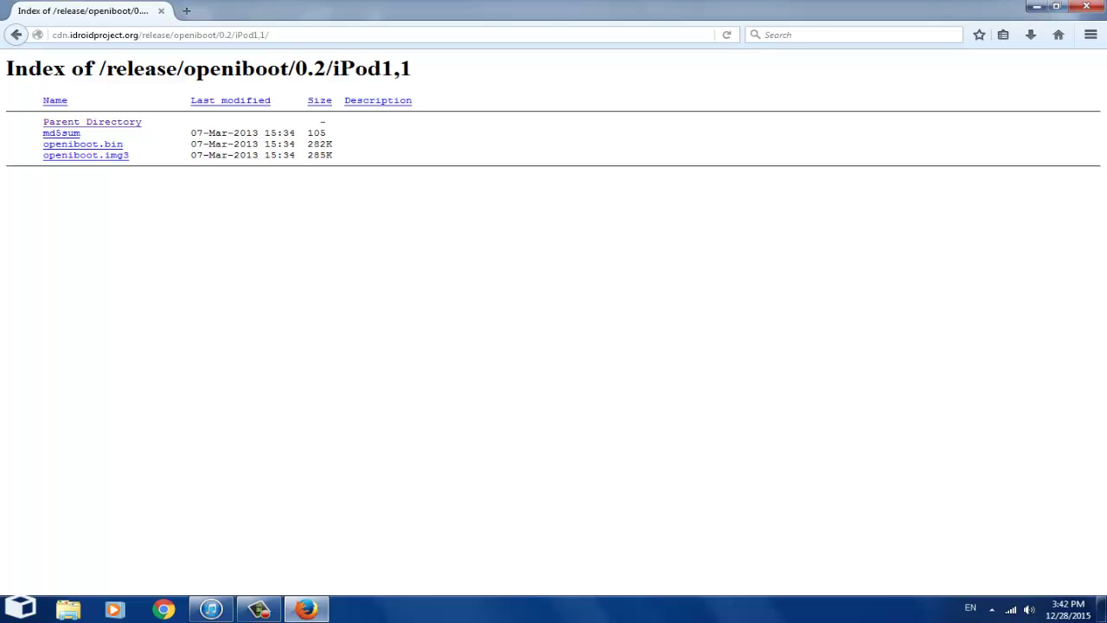
click(68, 154)
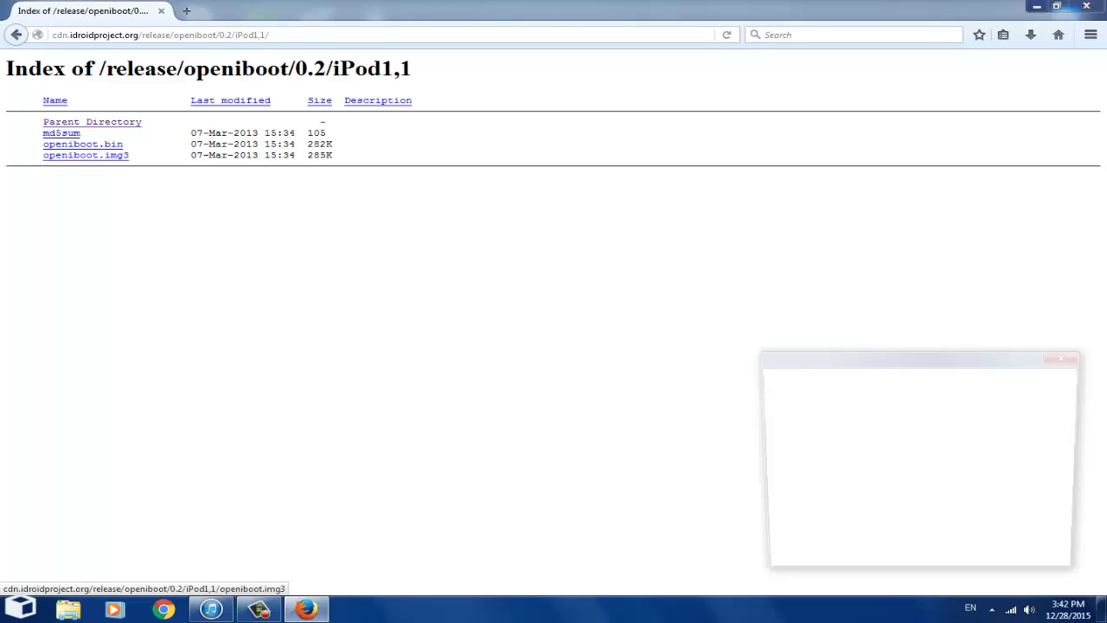
click(814, 479)
click(979, 543)
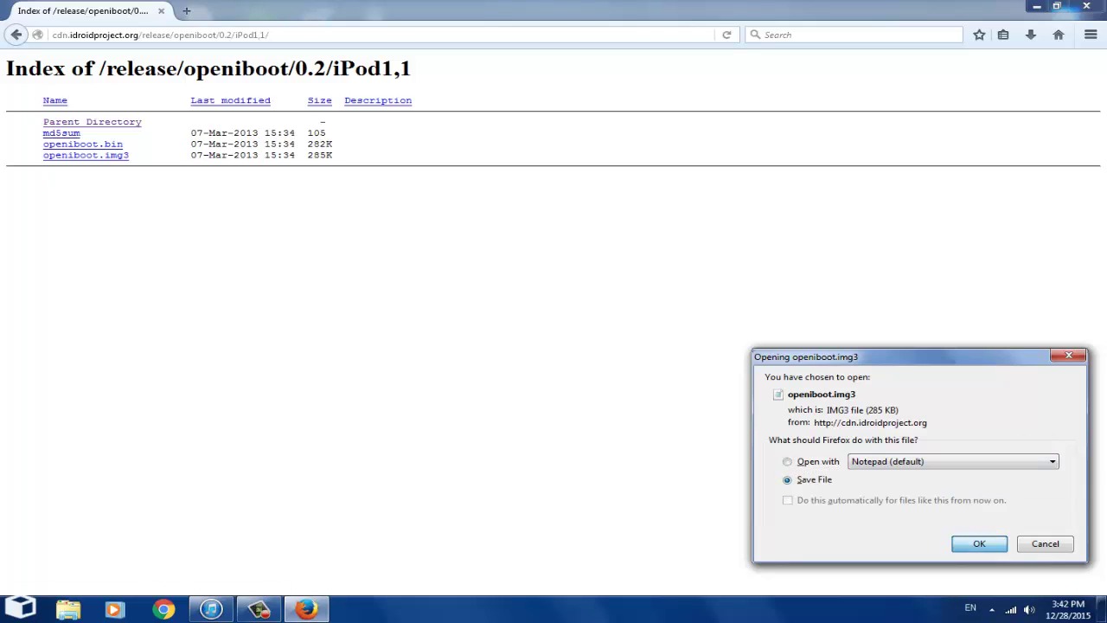
click(83, 144)
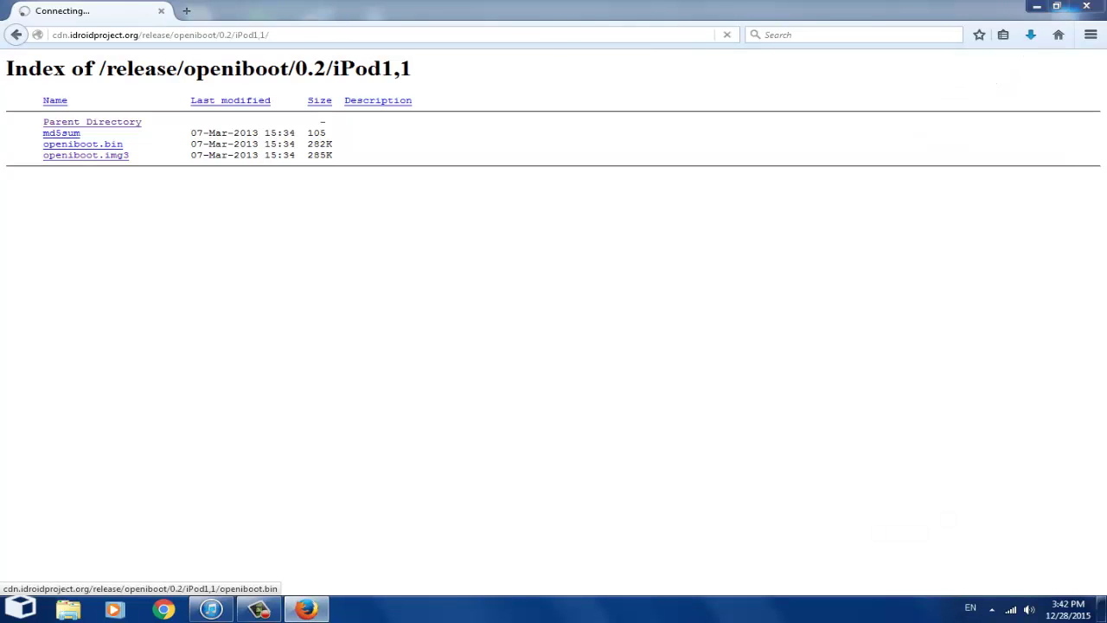
key(Return)
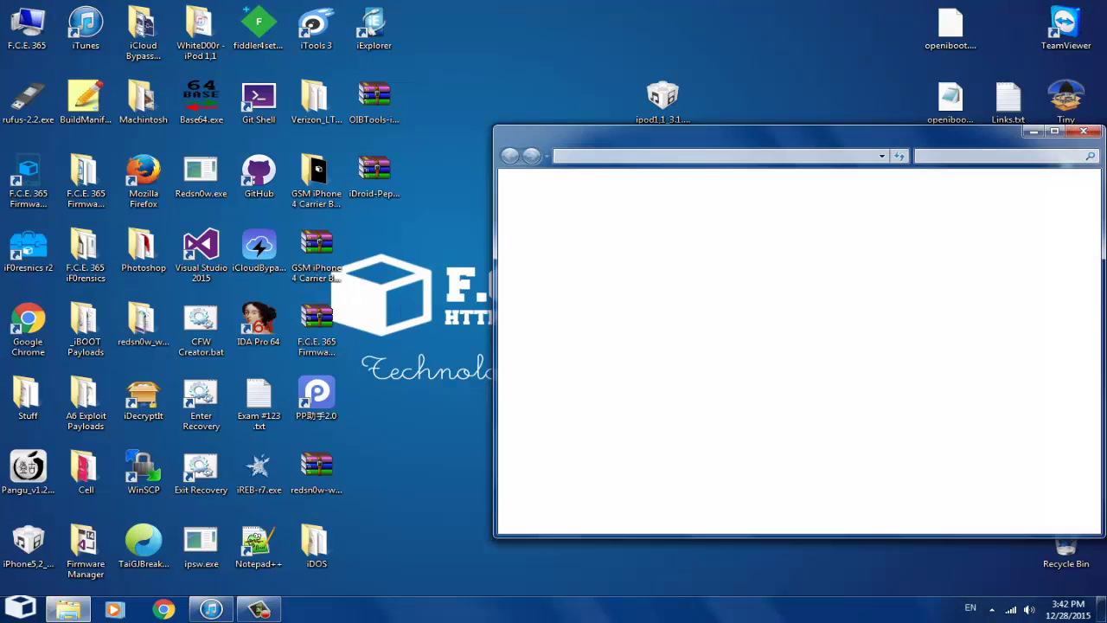
Open the OpeniBoot Tools folder in Program Files (x86) on drive C and move its window clear of the downloaded files
click(727, 231)
double_click(727, 231)
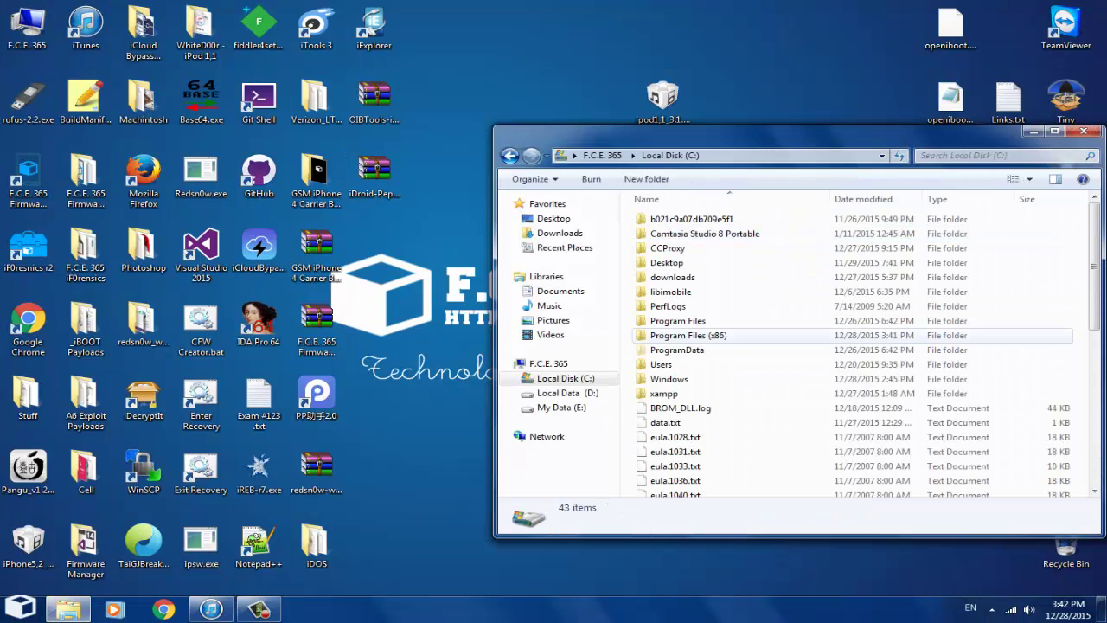
double_click(692, 335)
click(692, 335)
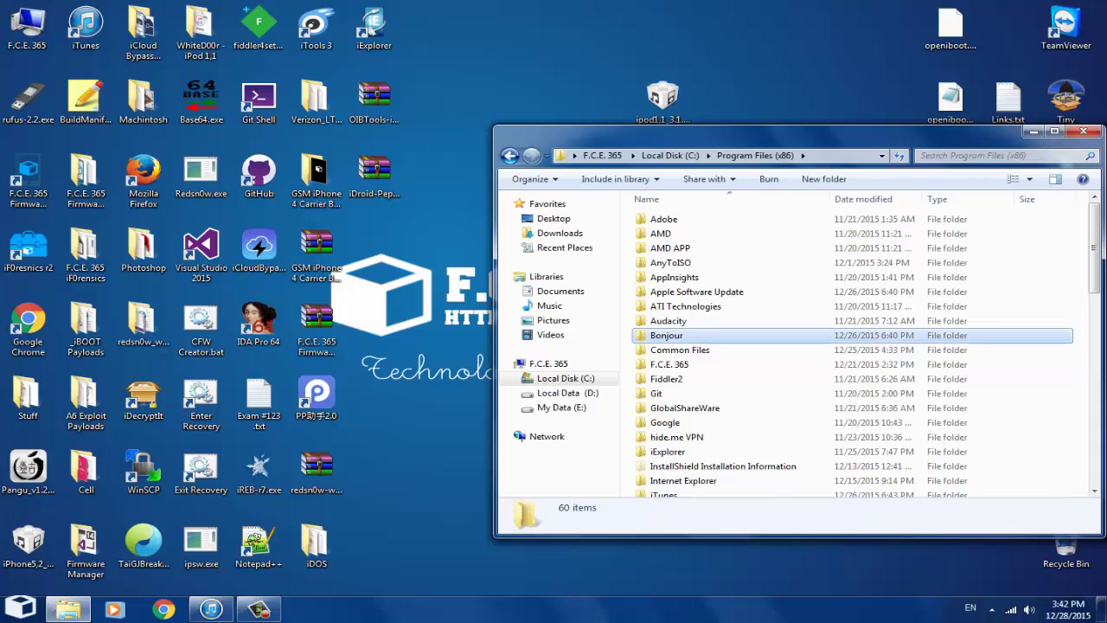
key(o)
key(Return)
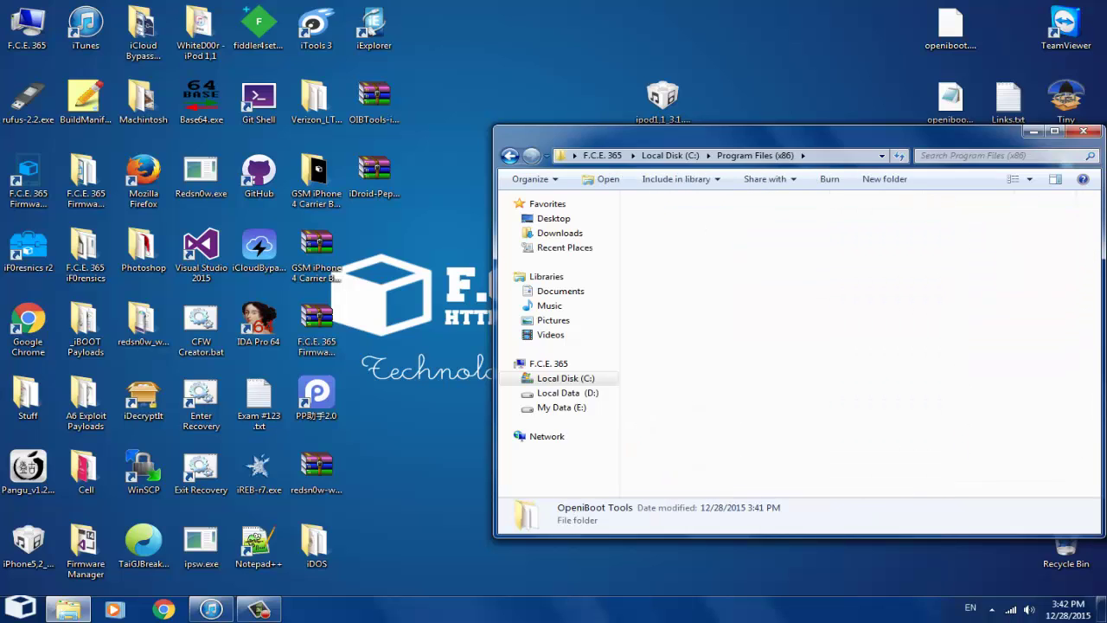
drag(710, 135, 454, 147)
drag(524, 144, 526, 134)
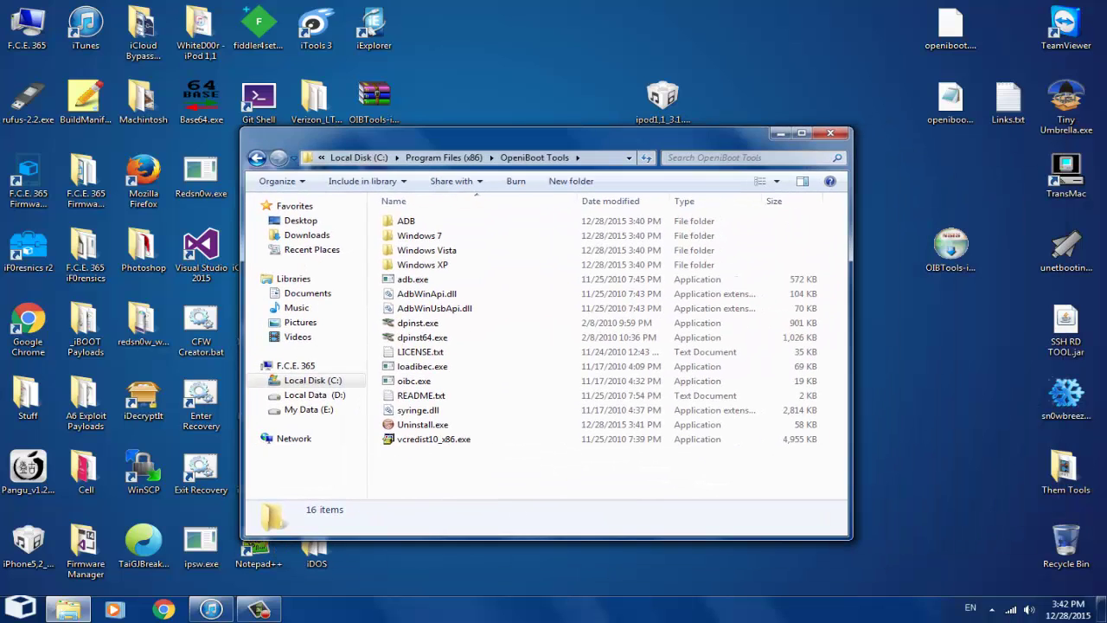
Move openiboot.bin and openiboot.img3 from the desktop into the OpeniBoot Tools folder and minimize its window
drag(914, 5, 978, 142)
drag(956, 34, 493, 493)
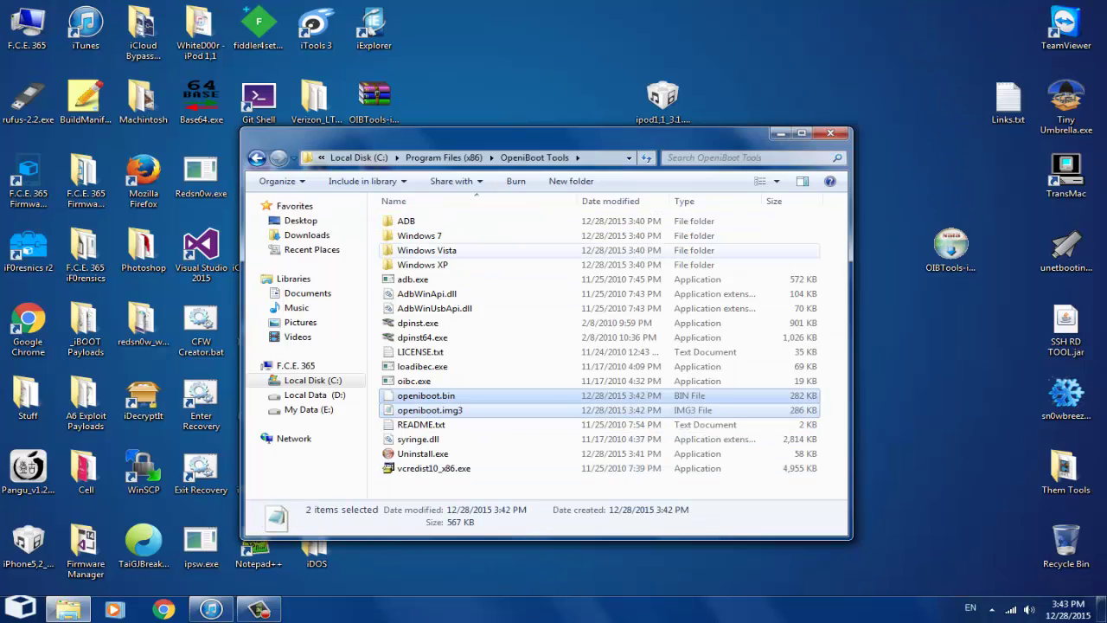
click(781, 133)
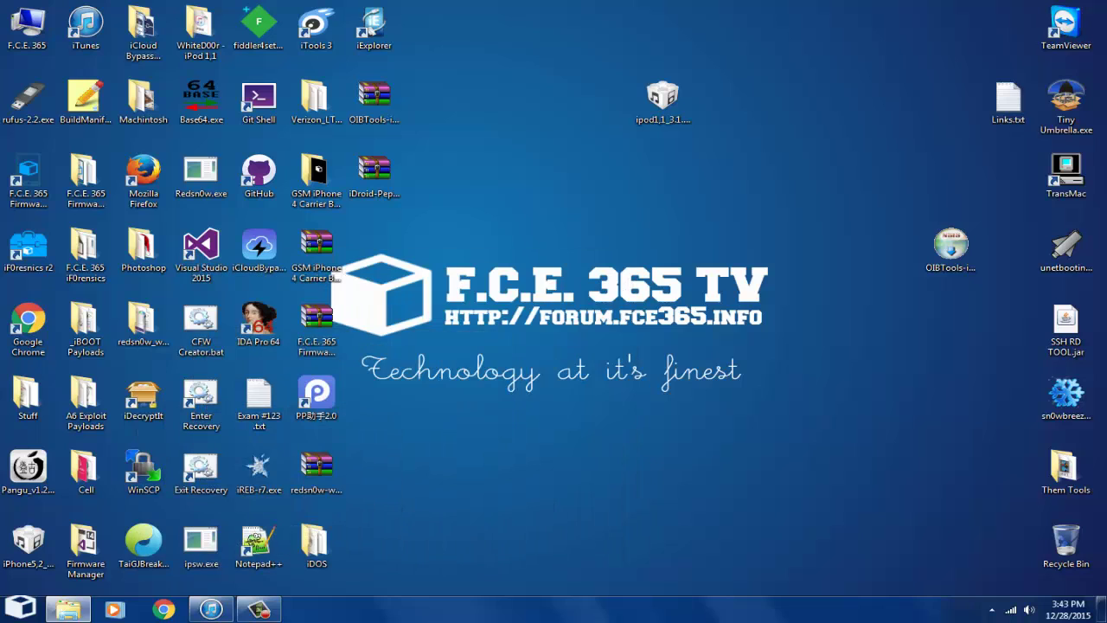
Switch to iTunes and restore the iPod with the firmware file ipod1,1_3.1.2_7d11_restore.ipsw from the desktop
click(211, 609)
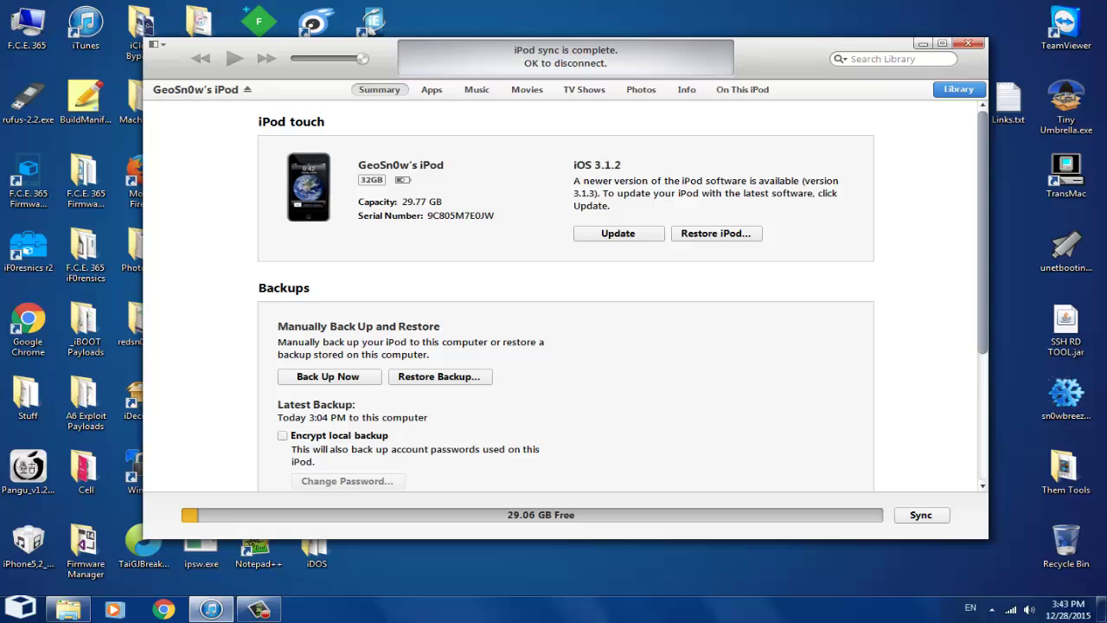
click(716, 233)
shift+click(716, 233)
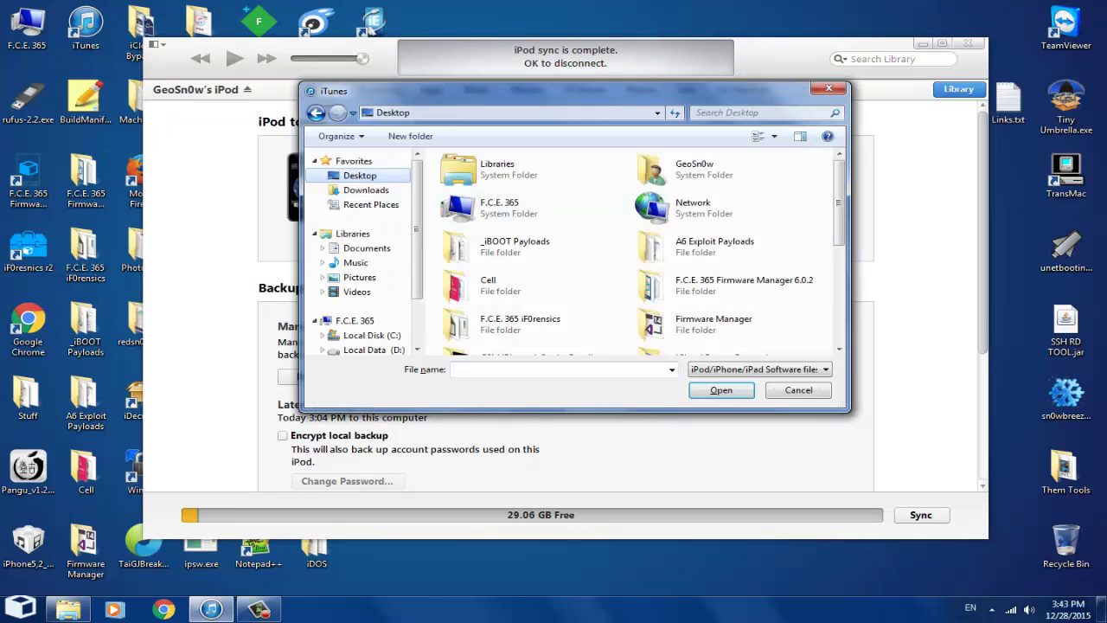
drag(838, 203, 839, 296)
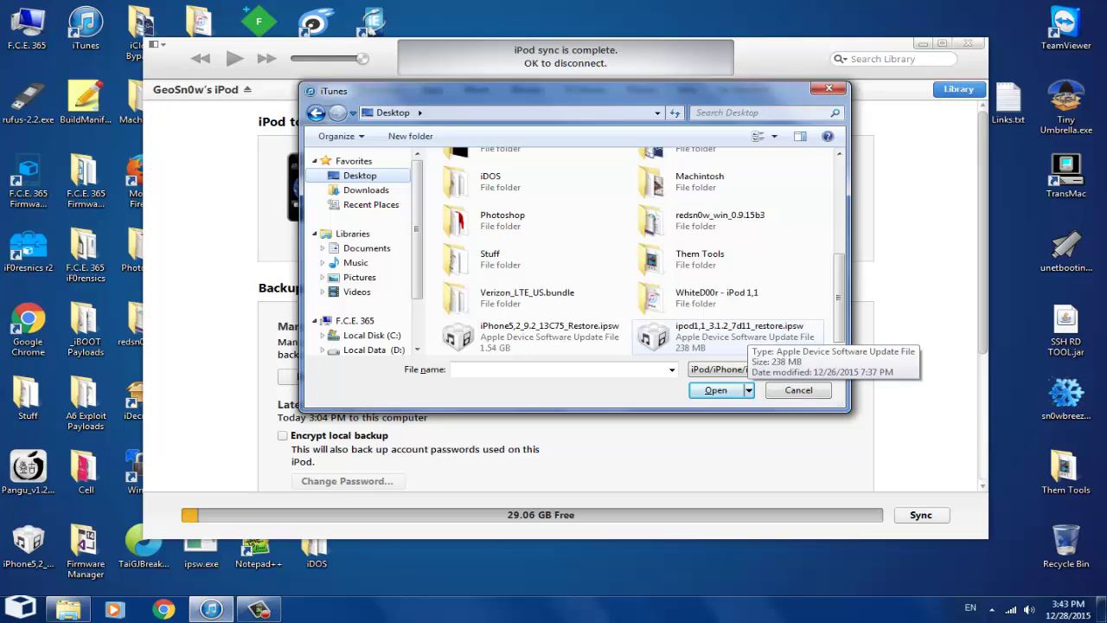
click(748, 333)
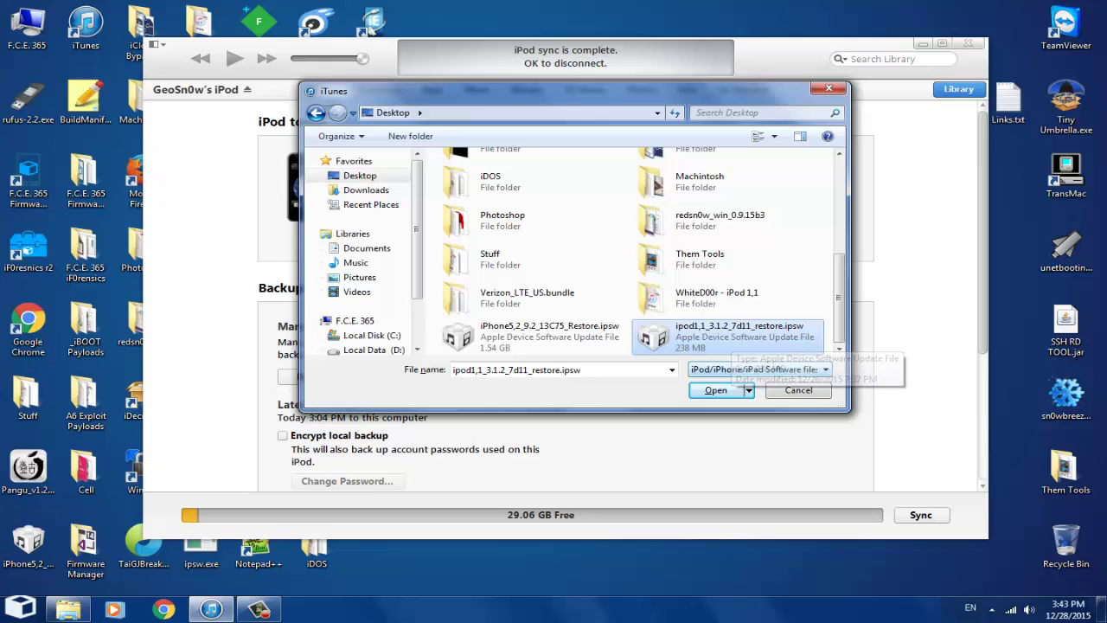
click(716, 390)
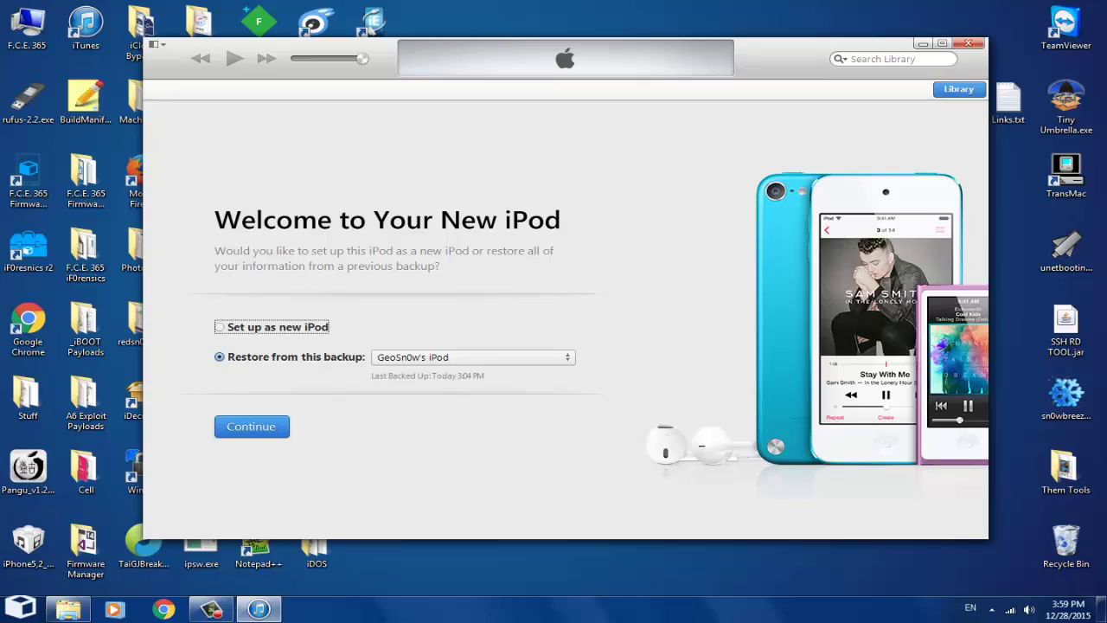
Set up the restored iPod as new and get started with the sync to reach its summary
click(219, 327)
click(251, 427)
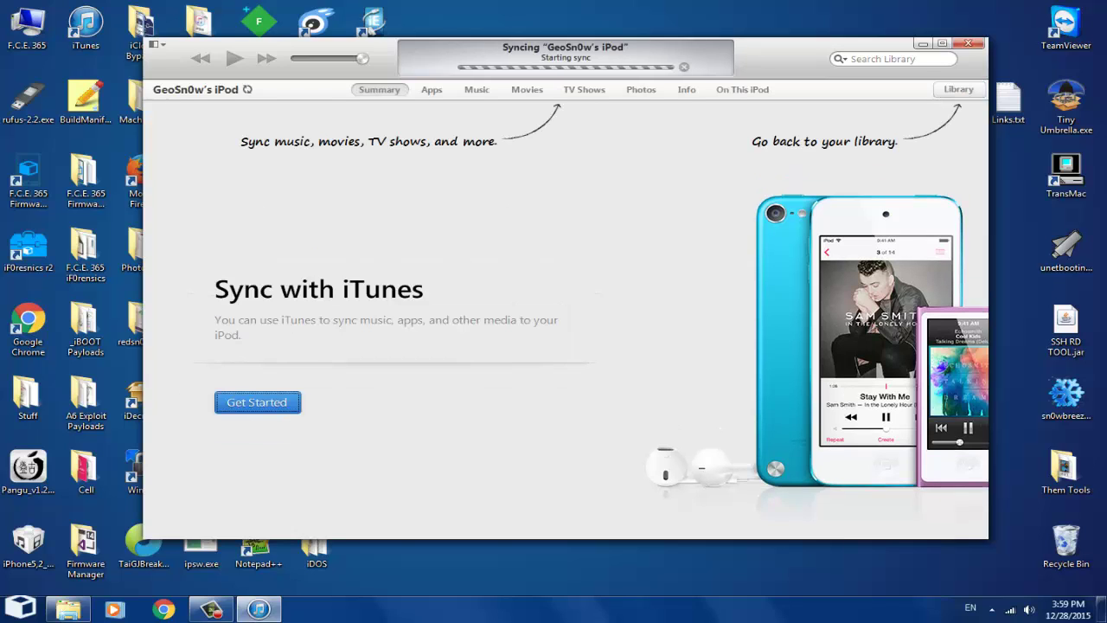
click(256, 402)
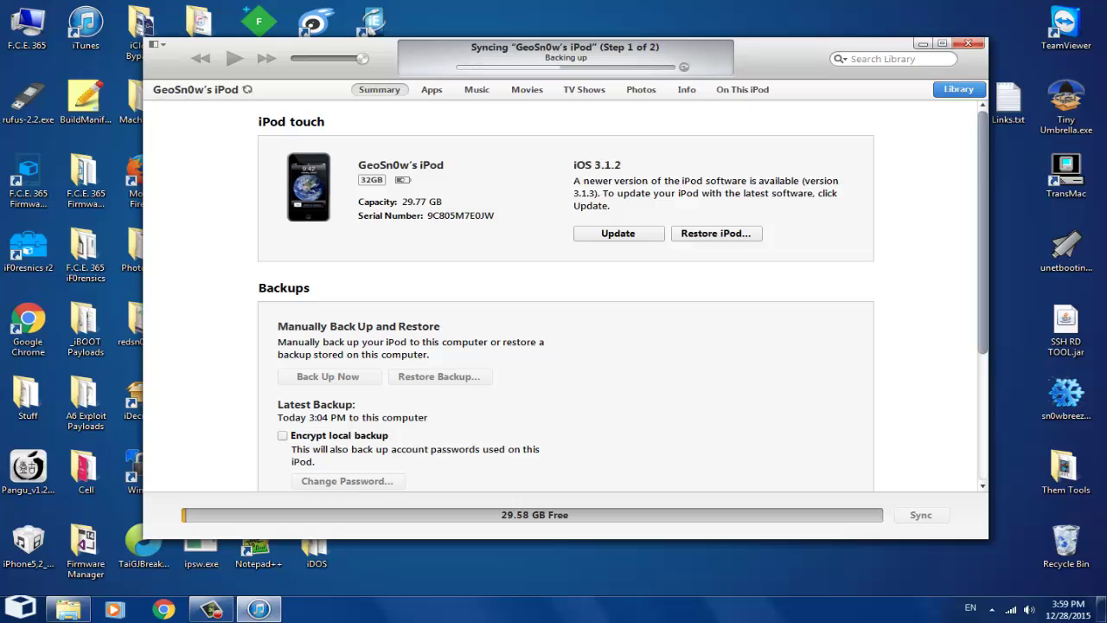
Quit iTunes, cancelling the running sync and dismissing the request to send usage information to Apple
click(969, 42)
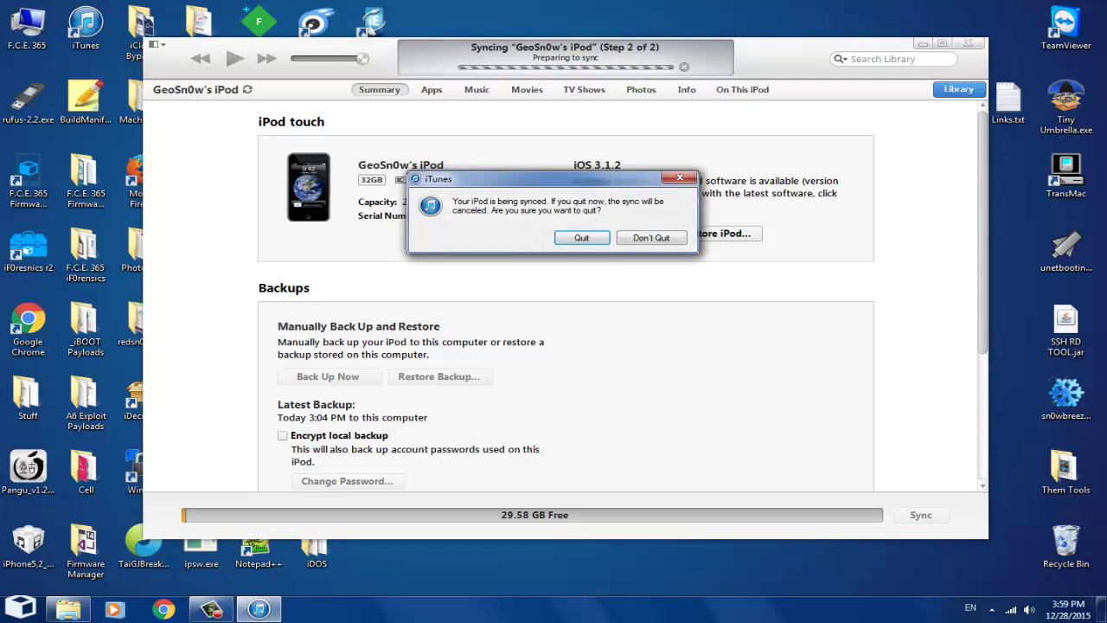
key(Return)
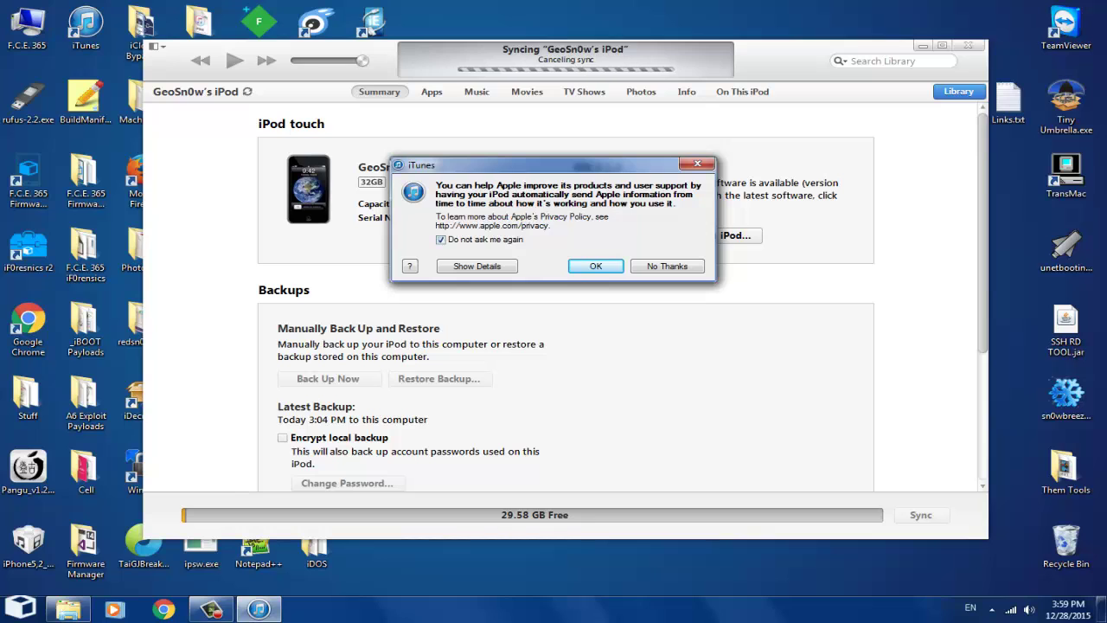
key(Escape)
key(alt+F4)
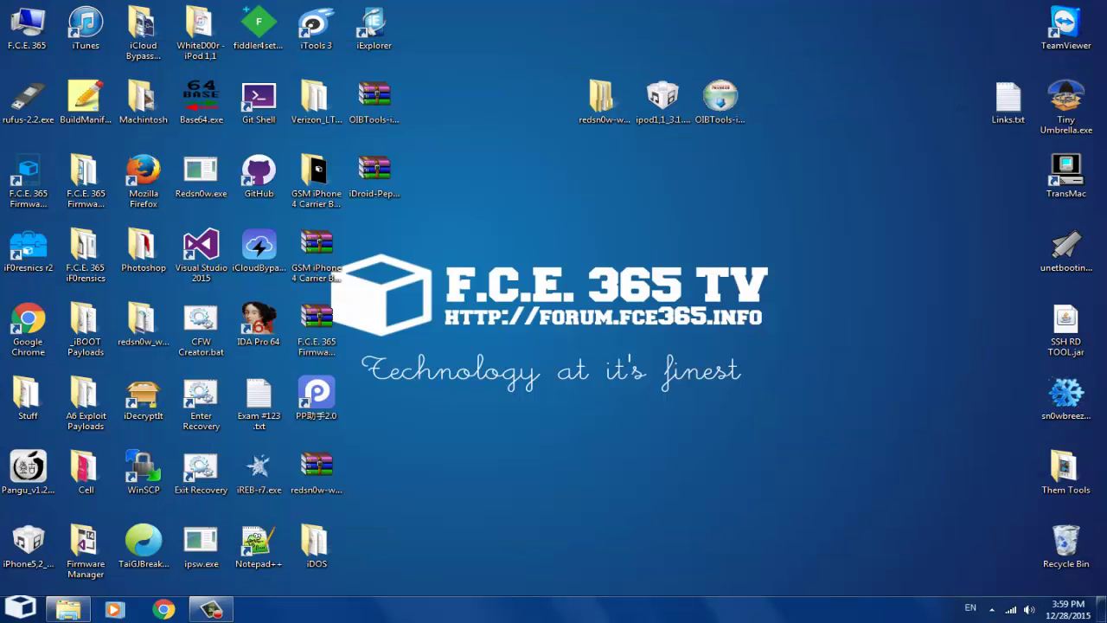
Launch the Add Hardware wizard with the run command hdwwiz
key(super+r)
key(BackSpace)
key(super+f)
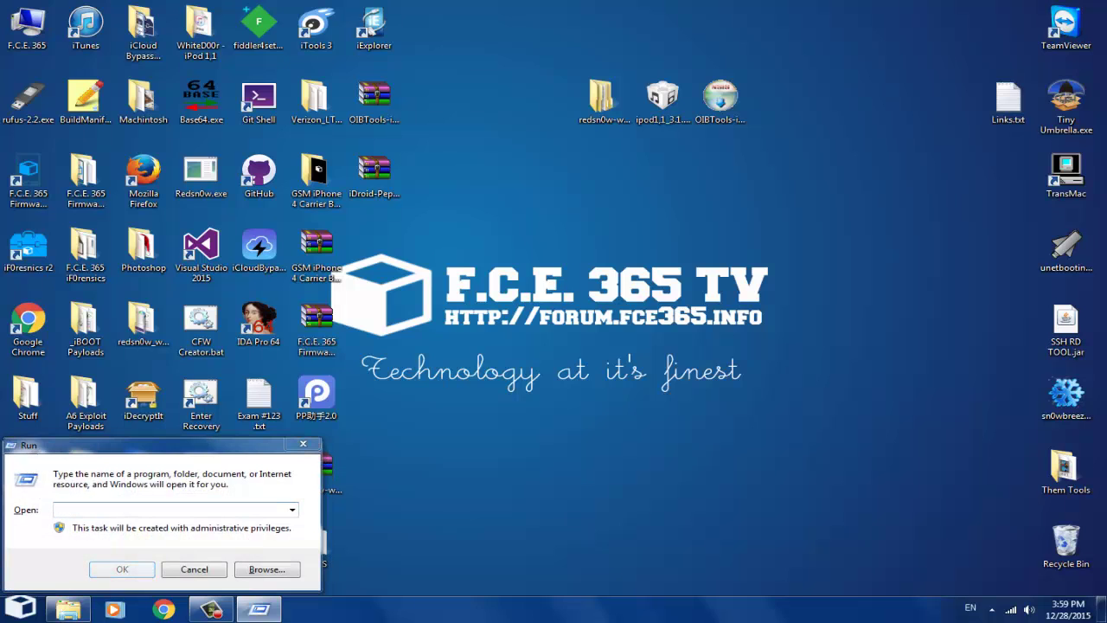
key(alt+F4)
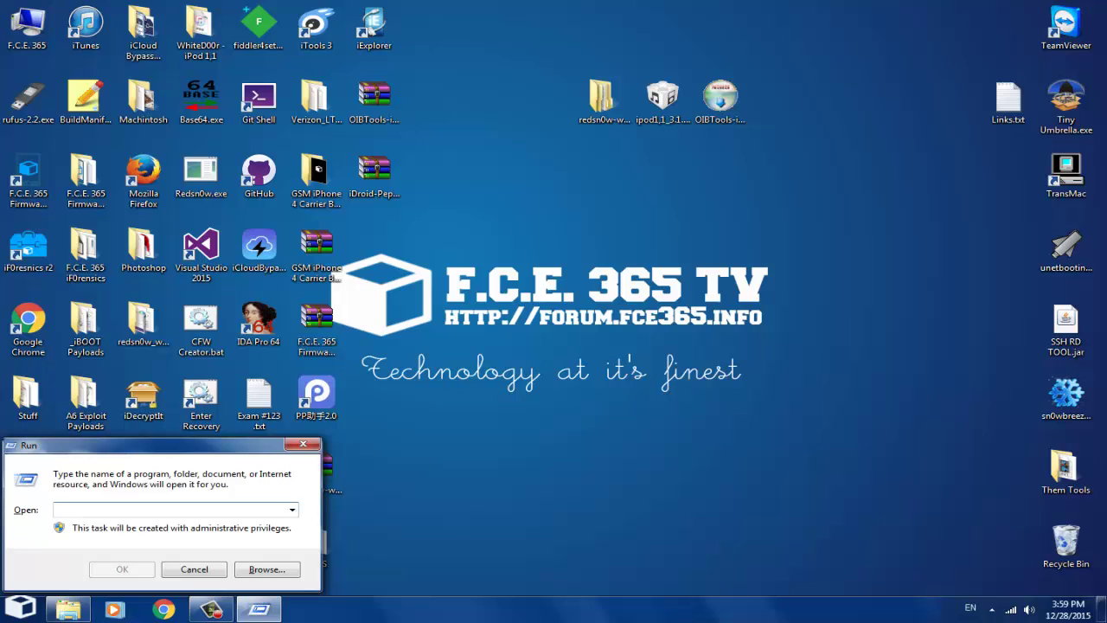
key(super)
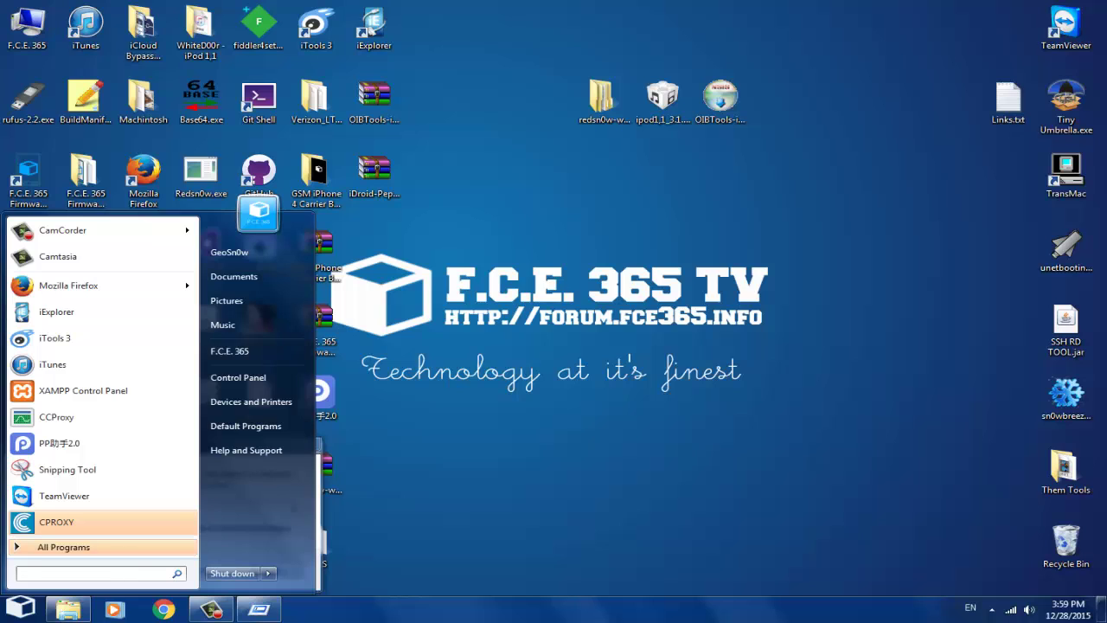
text(run)
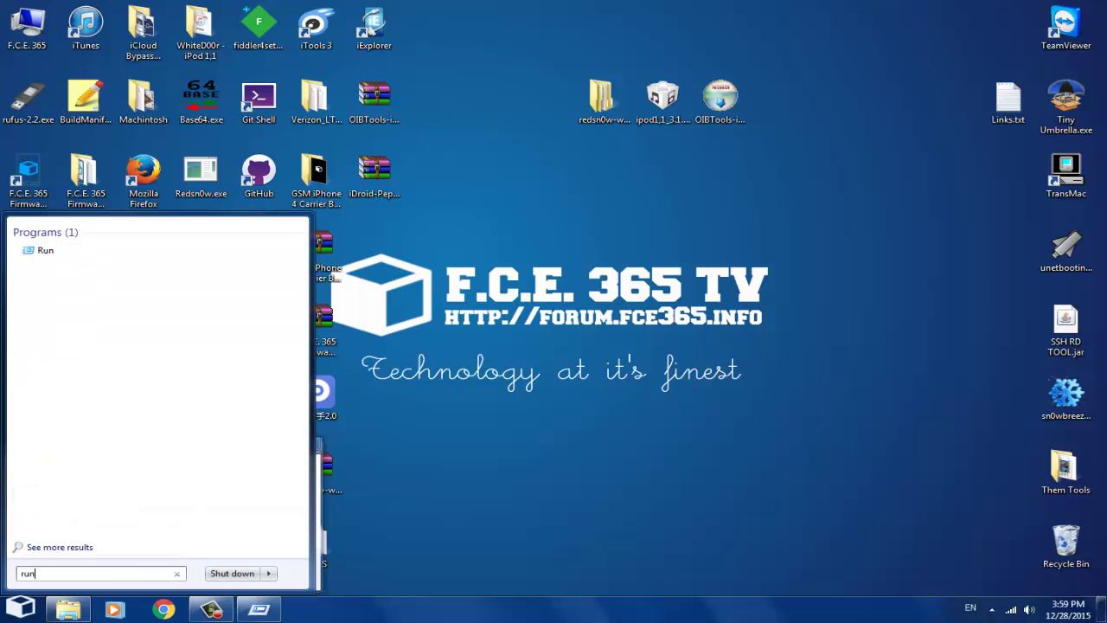
key(Return)
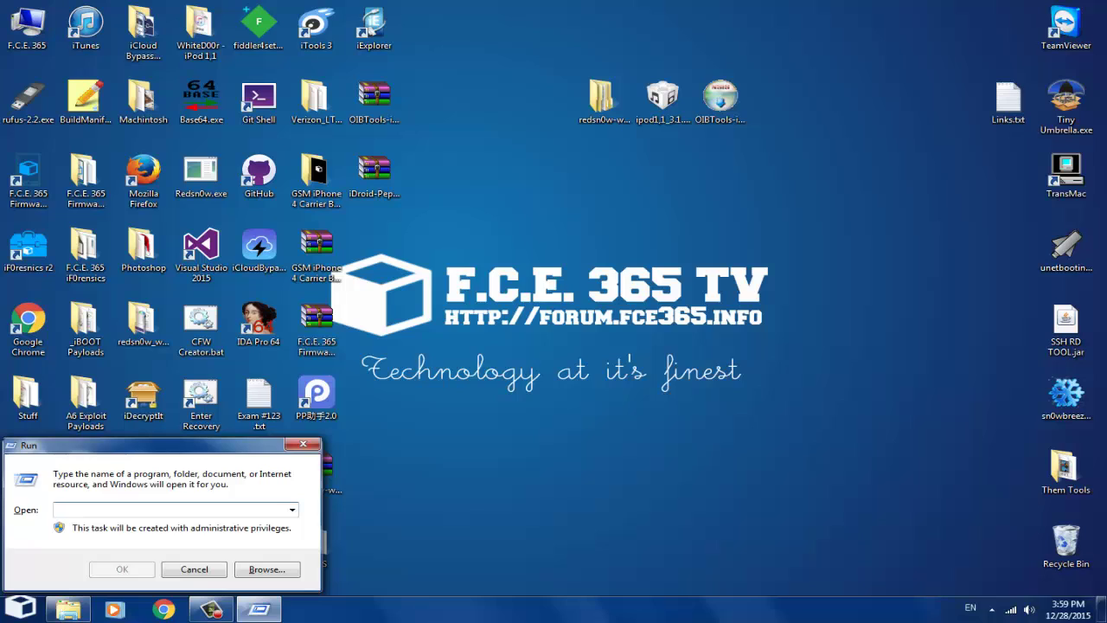
text(h)
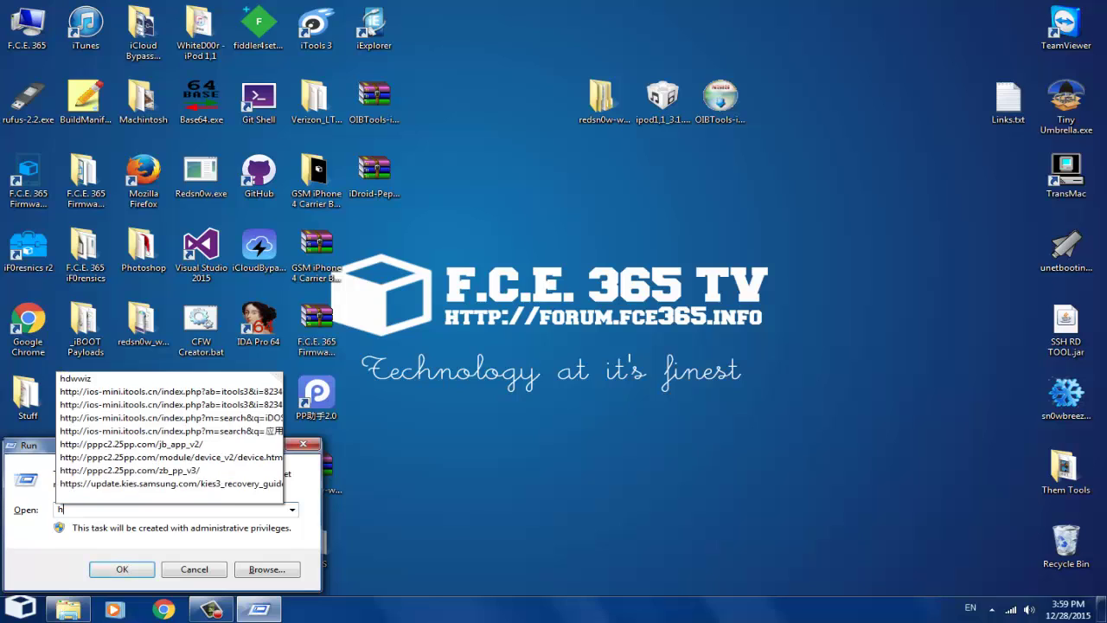
text(dwwiz)
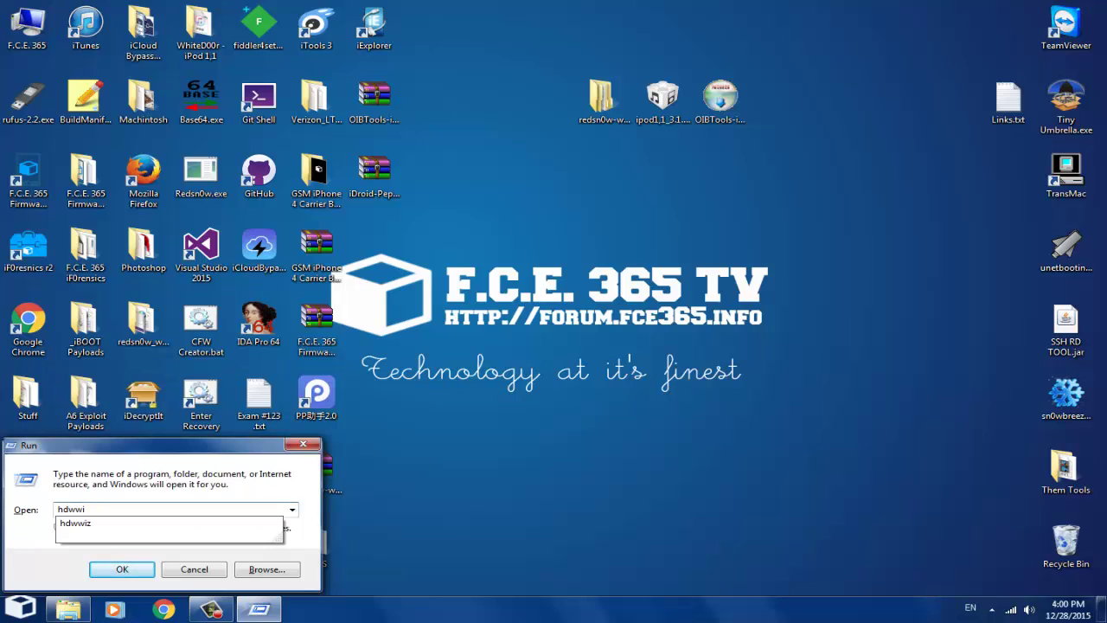
key(Return)
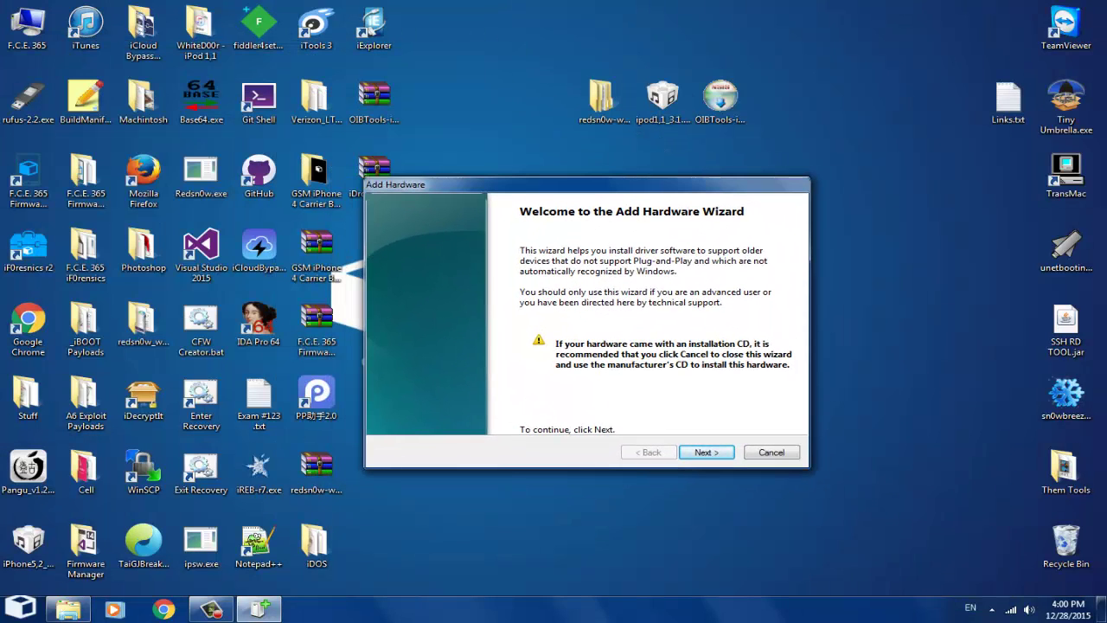
Choose manual hardware selection with all devices shown, and start browsing for a driver to install from disk
key(Return)
key(Down)
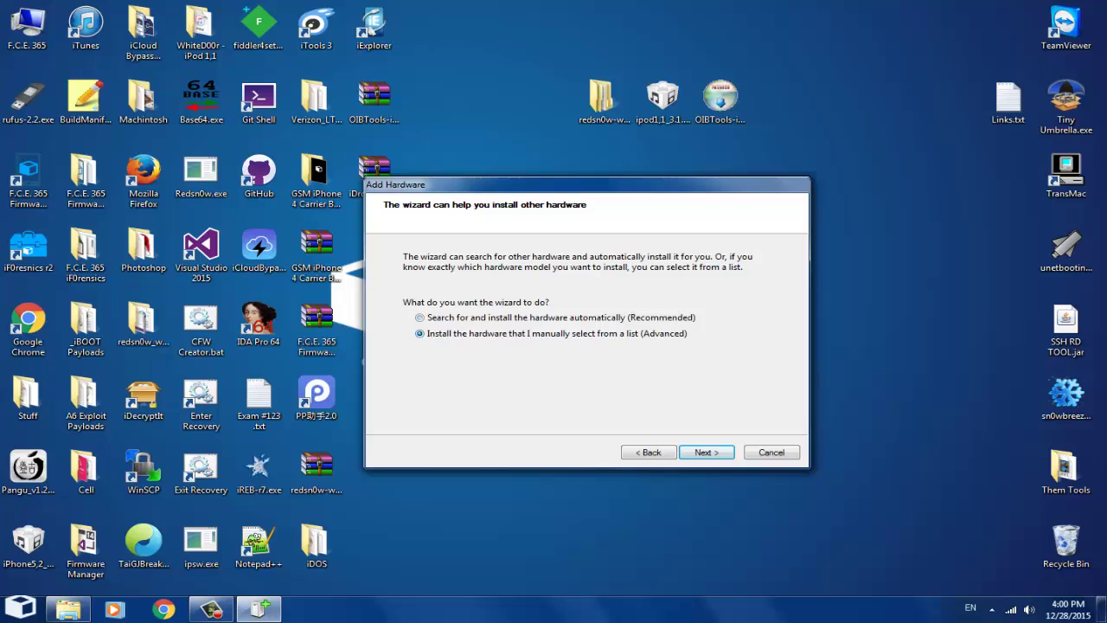
key(Return)
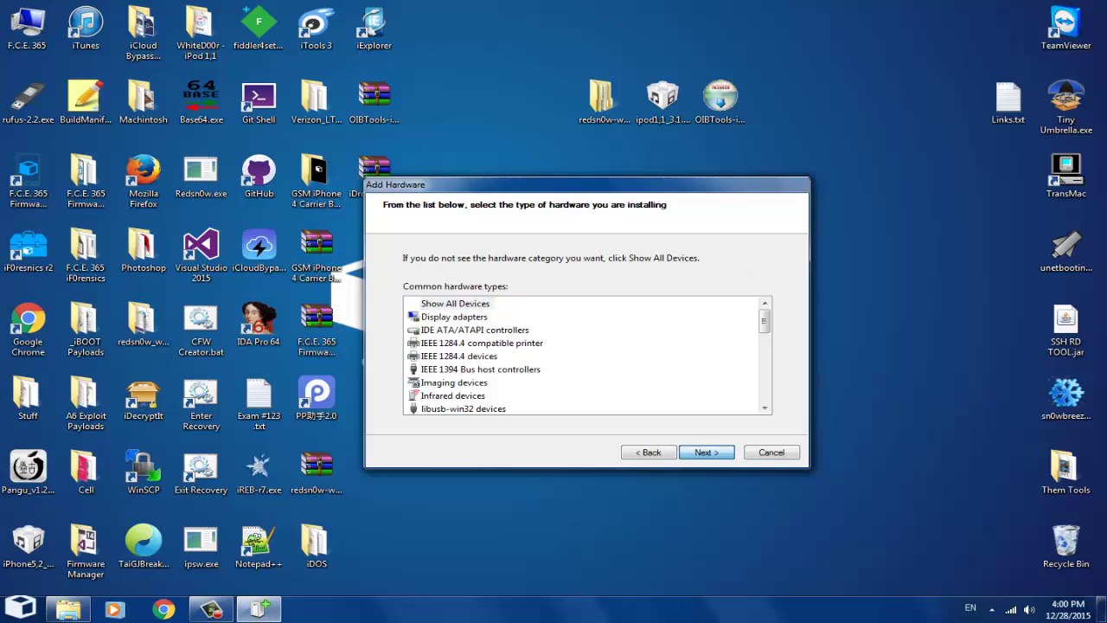
key(Return)
click(755, 402)
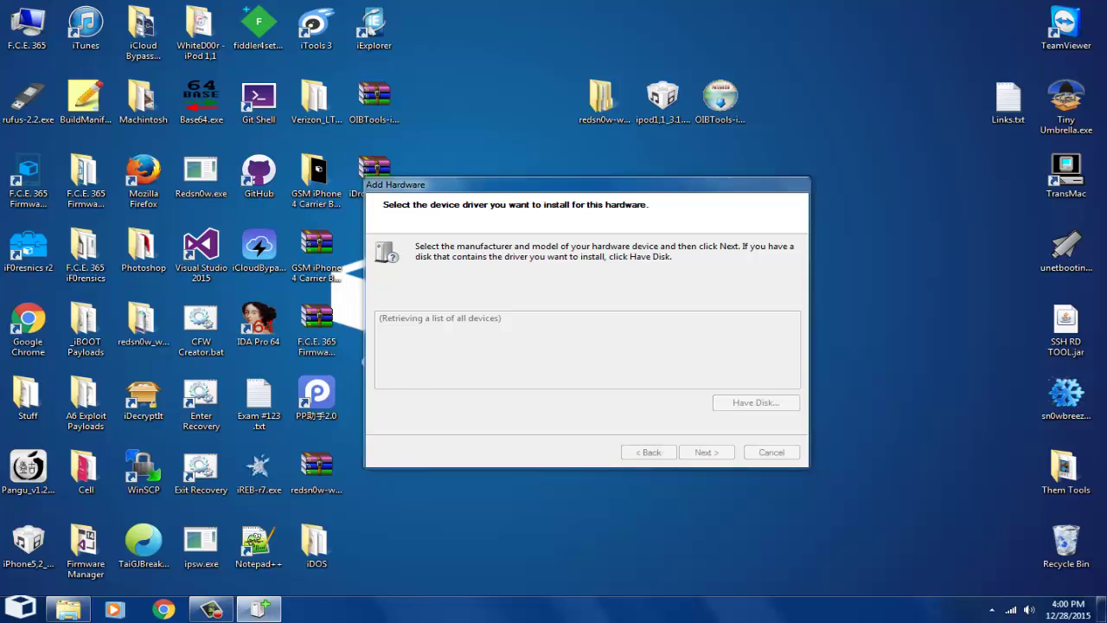
click(713, 390)
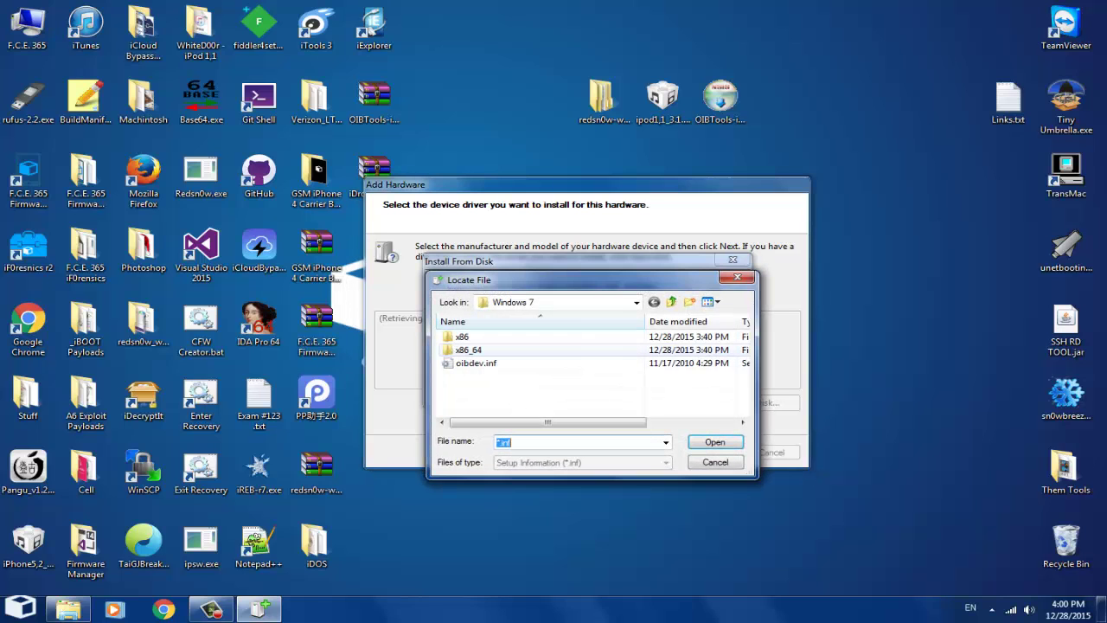
Browse to the Program Files (x86) folder on Local Disk (C:) in the driver file chooser
click(561, 302)
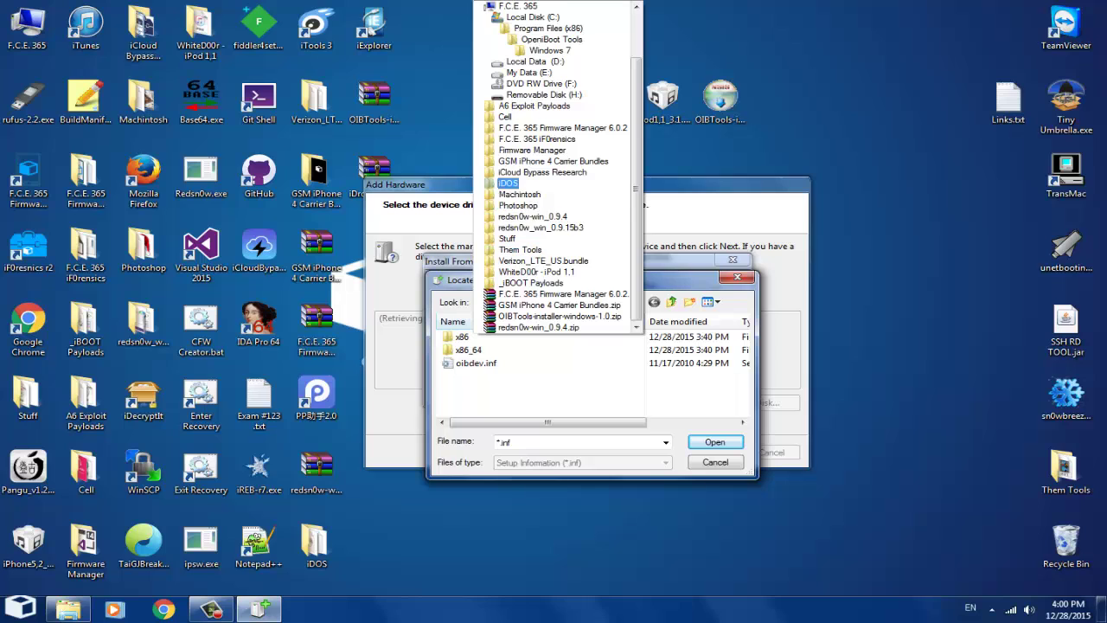
scroll(558, 167, up, 2)
key(Down)
key(Down)
key(Down)
key(Down)
key(Up)
key(Up)
key(Up)
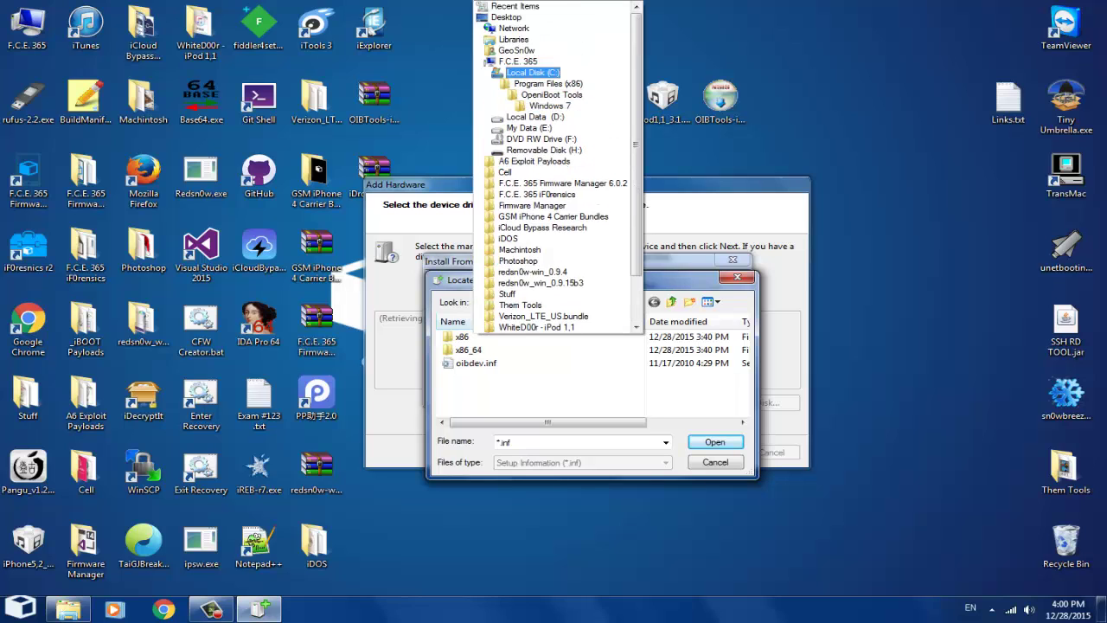
key(Return)
double_click(494, 402)
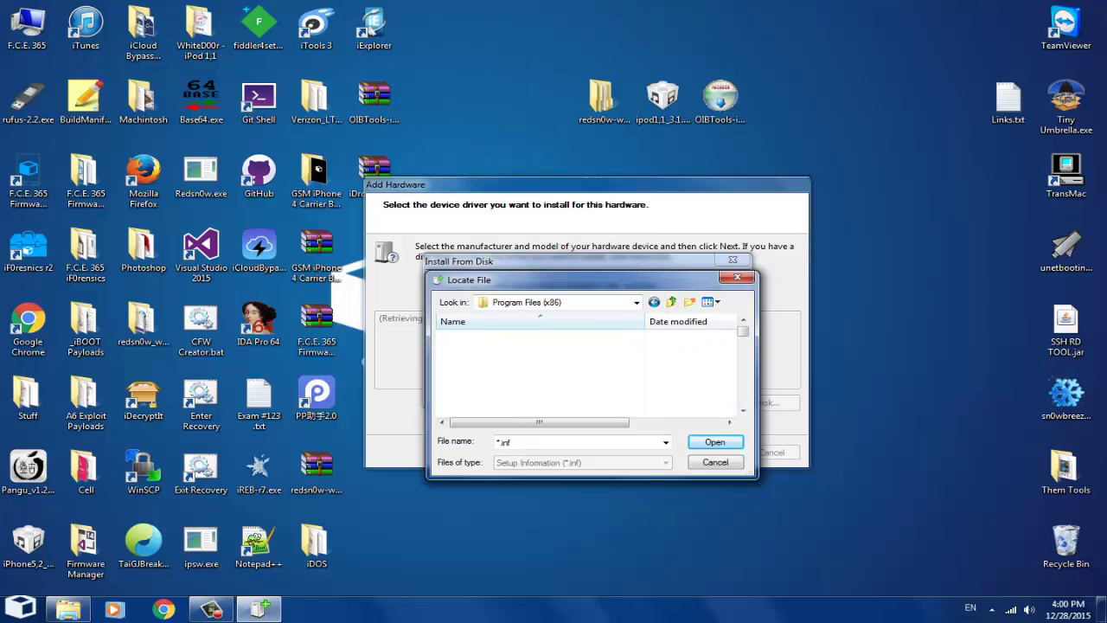
Load the driver file oibdev.inf from the Windows 7 folder inside OpeniBoot Tools
click(494, 349)
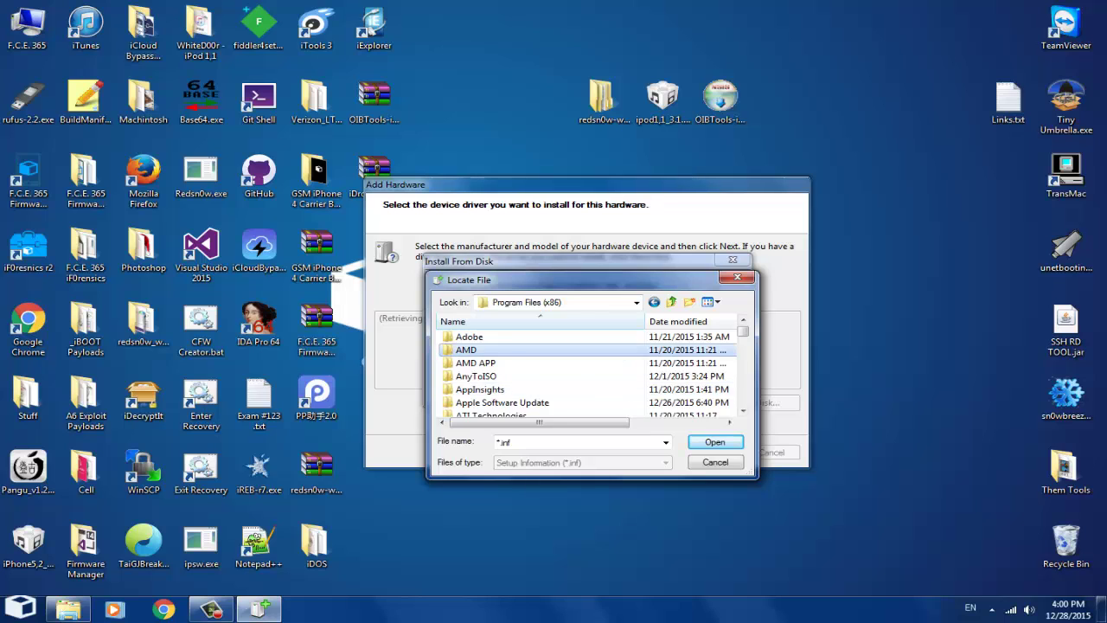
key(o)
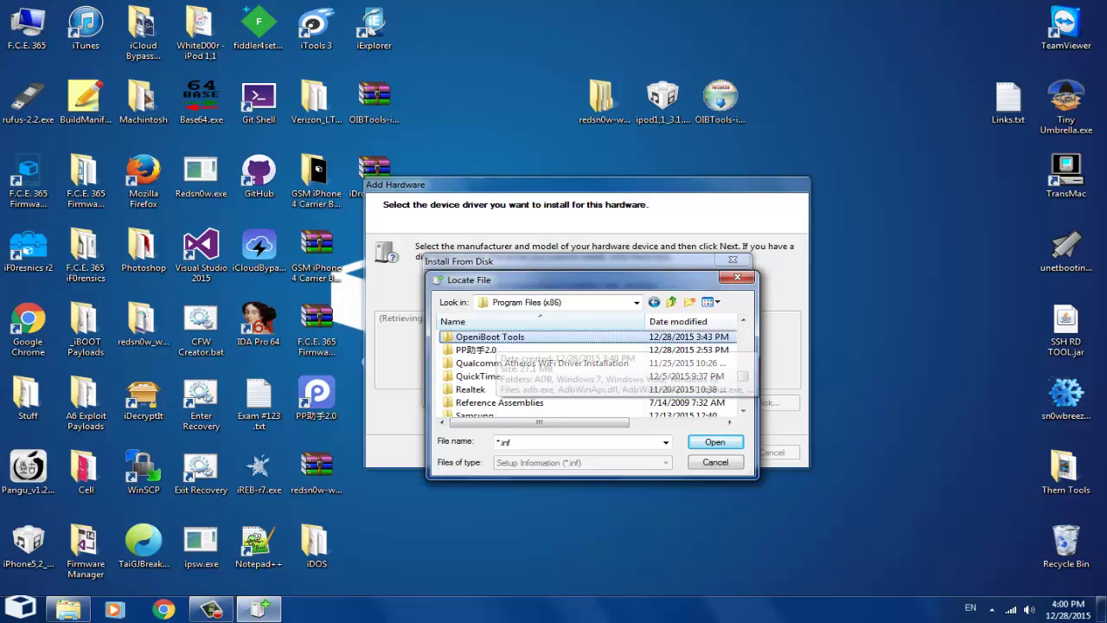
key(Return)
key(Down)
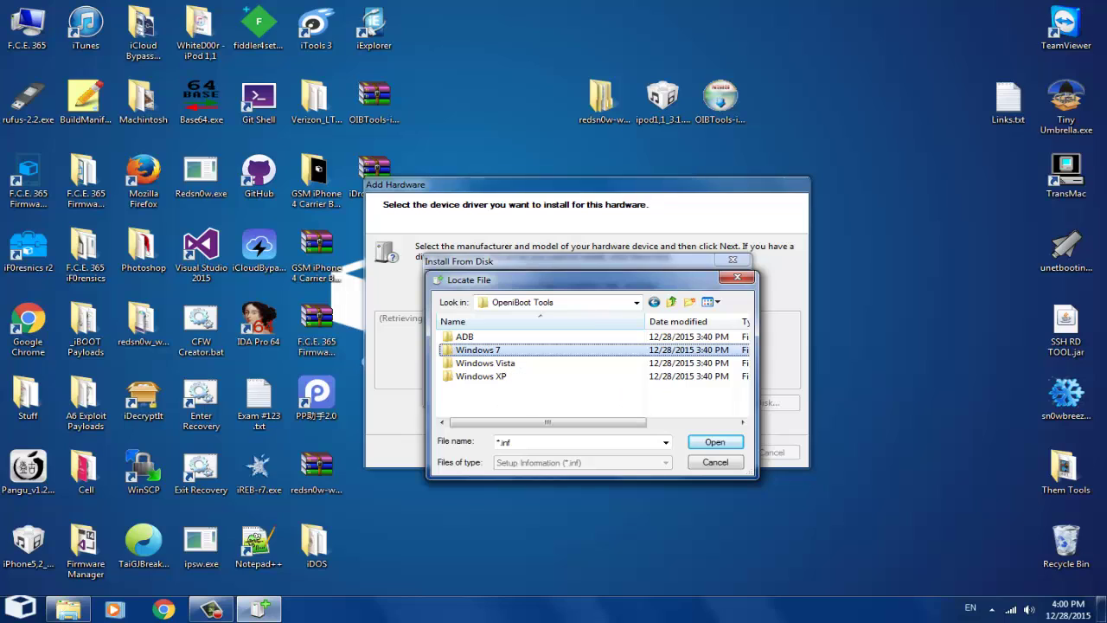
key(Return)
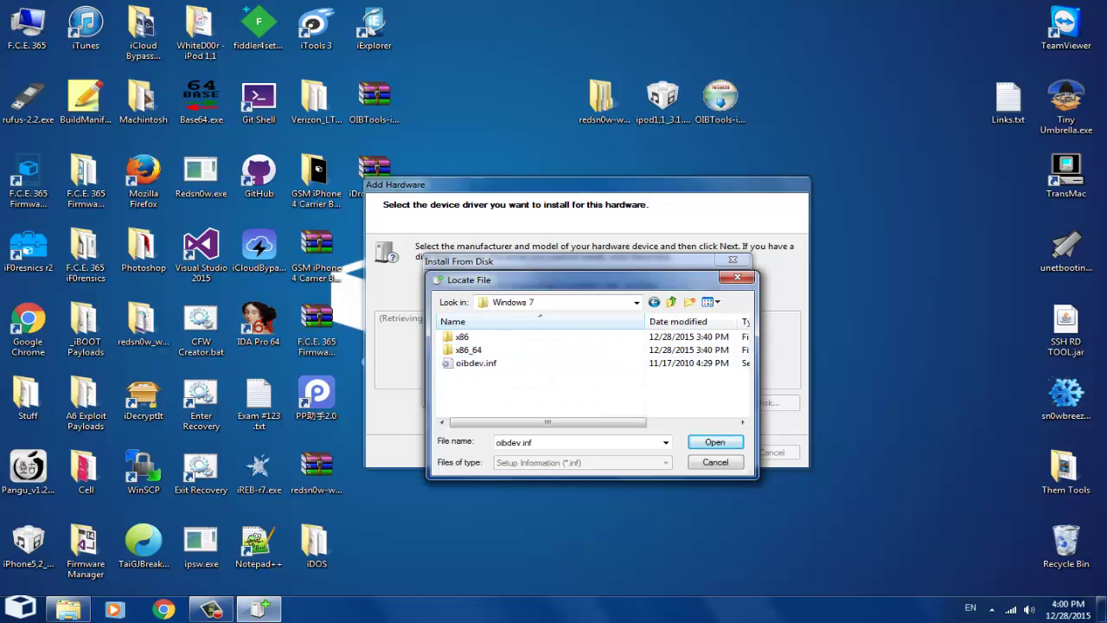
click(482, 363)
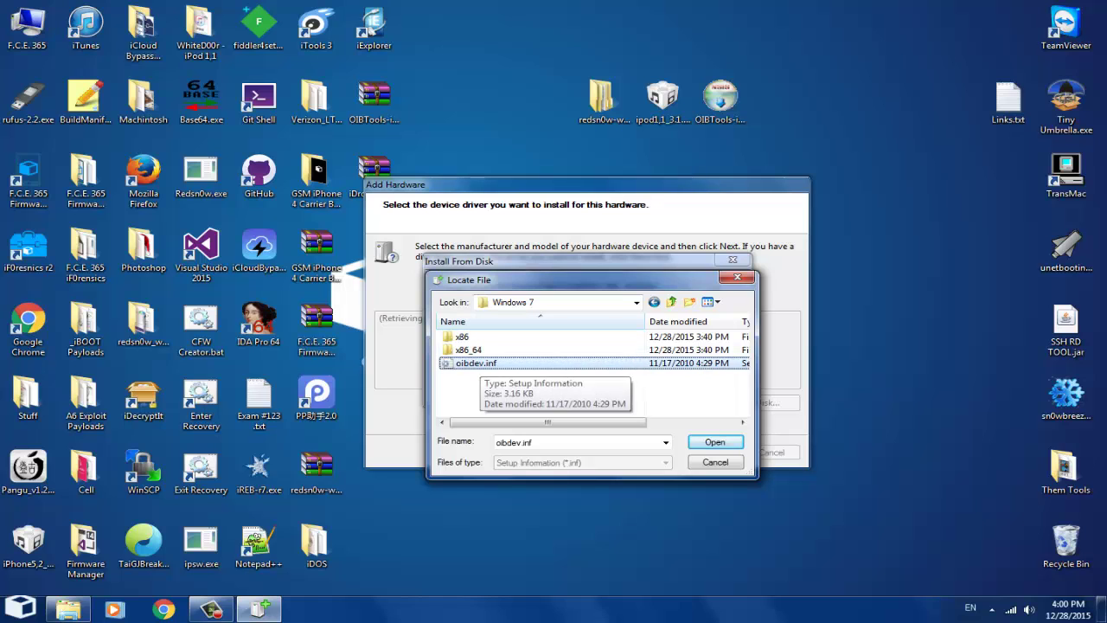
key(Return)
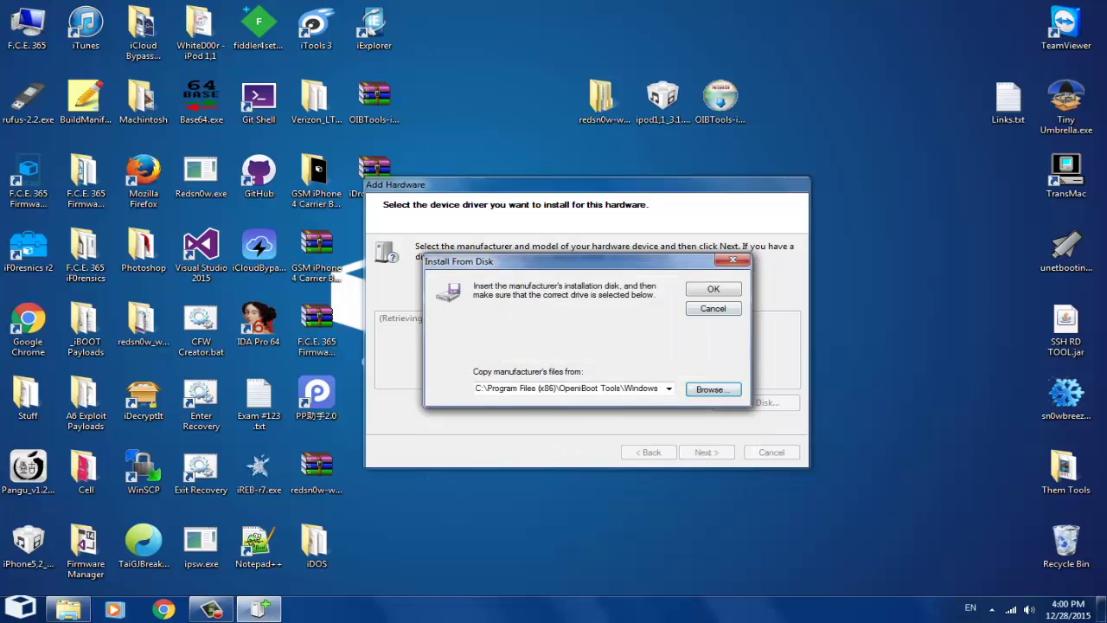
key(Return)
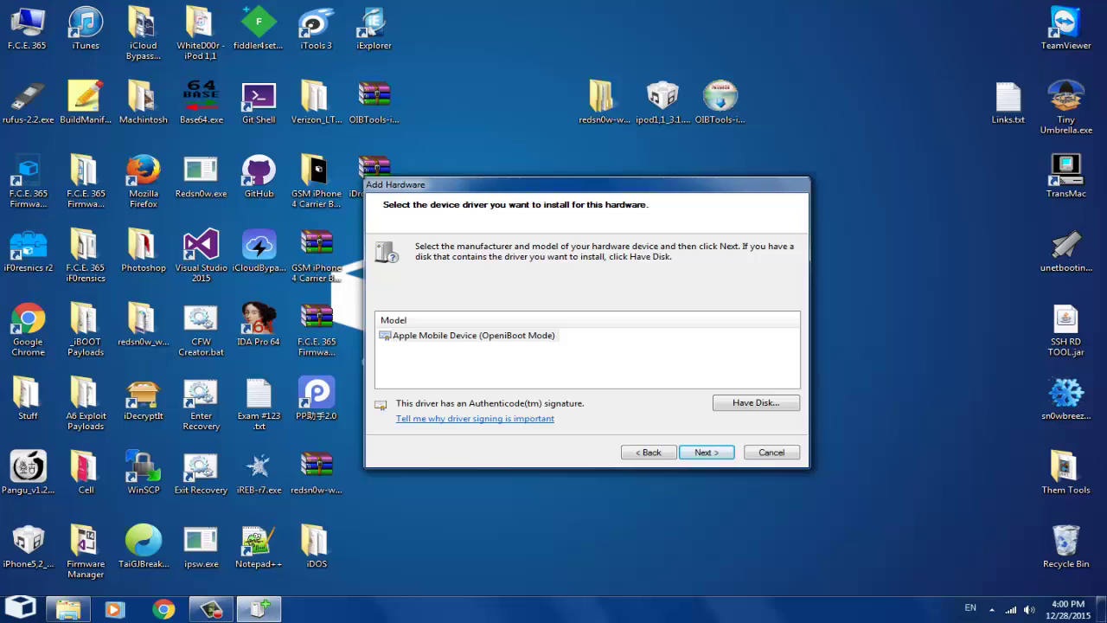
Install the Apple Mobile Device (OpeniBoot Mode) driver, accept its device software and finish the wizard
key(Return)
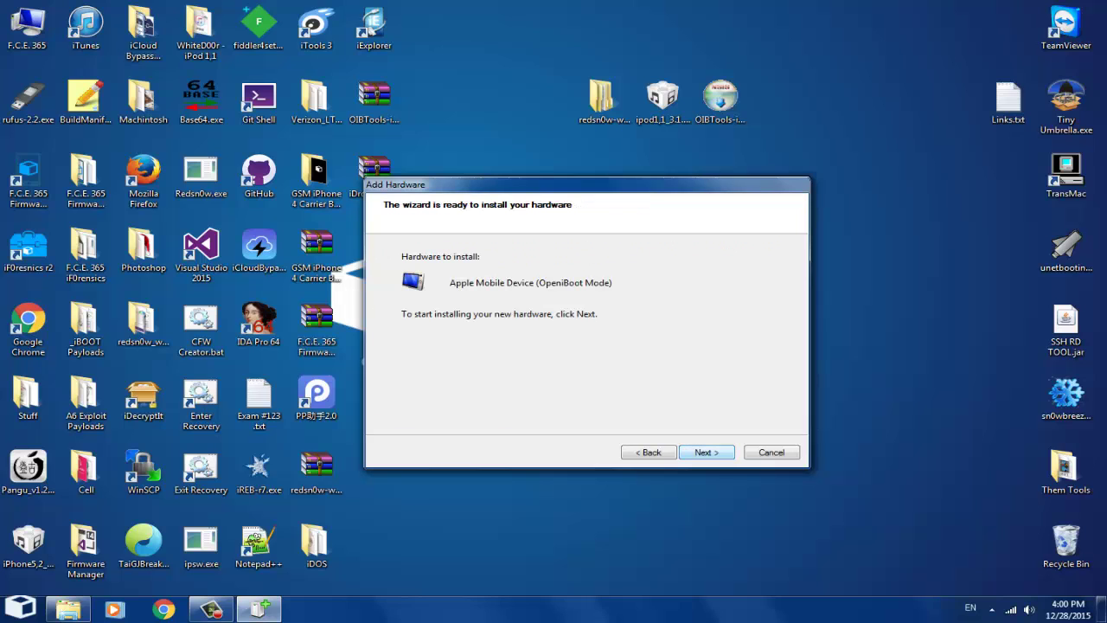
key(Return)
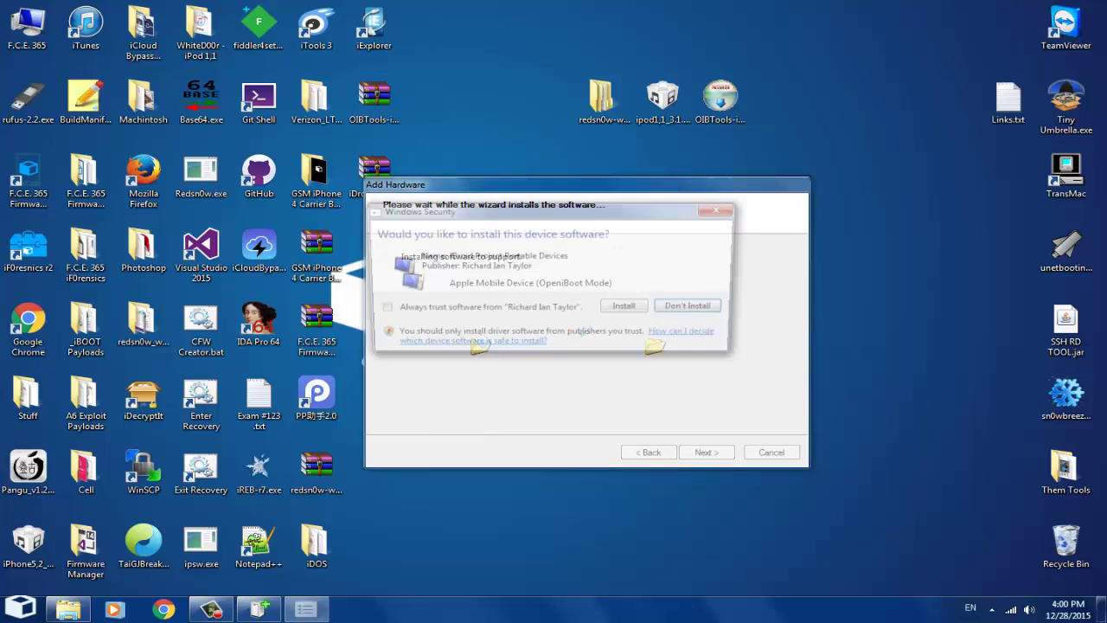
key(alt+i)
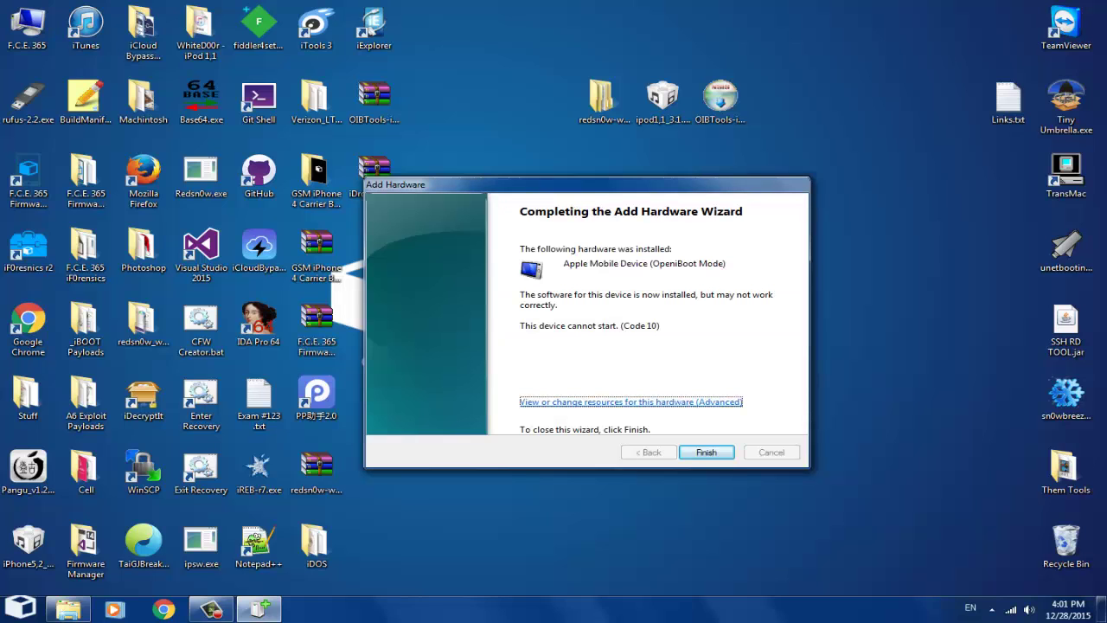
click(707, 453)
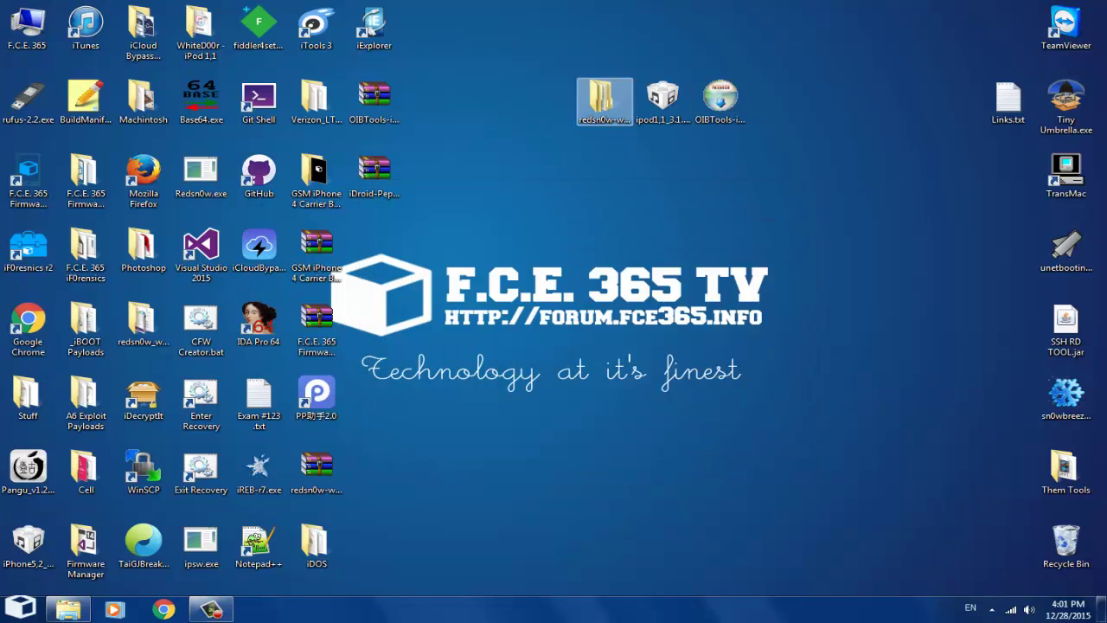
Run redsn0w.exe from the inner redsn0w-win_0.9.4 folder on the desktop and close the folder window
click(605, 108)
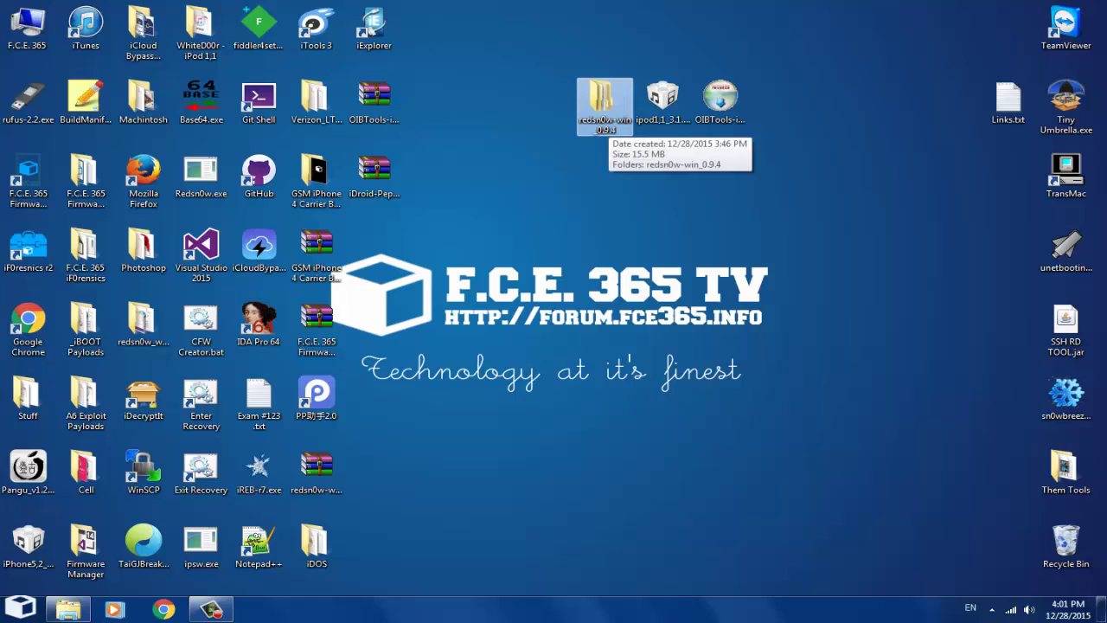
double_click(604, 104)
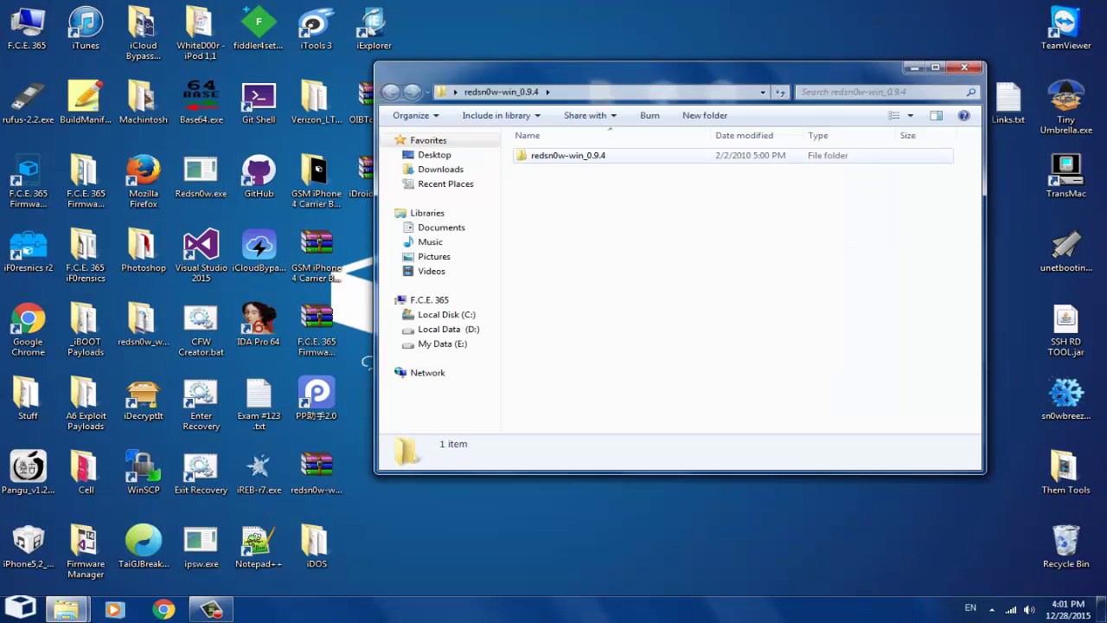
double_click(568, 155)
click(566, 199)
key(Return)
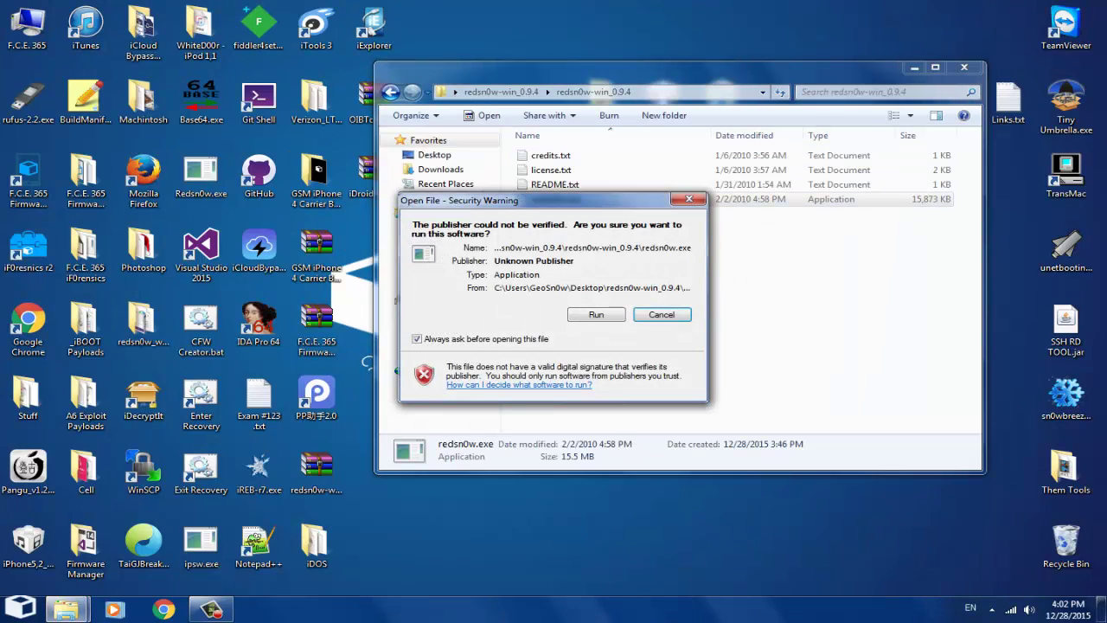
key(Return)
click(964, 66)
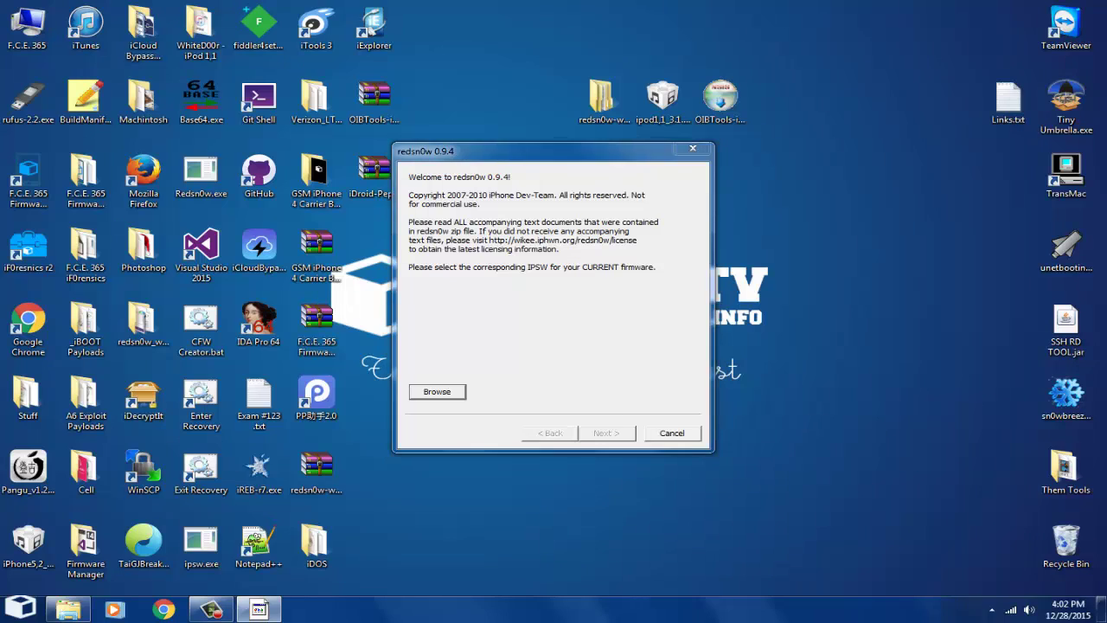
Load the ipod1,1_3.1.2_7d11_restore firmware file from the desktop as the IPSW for redsn0w
key(Return)
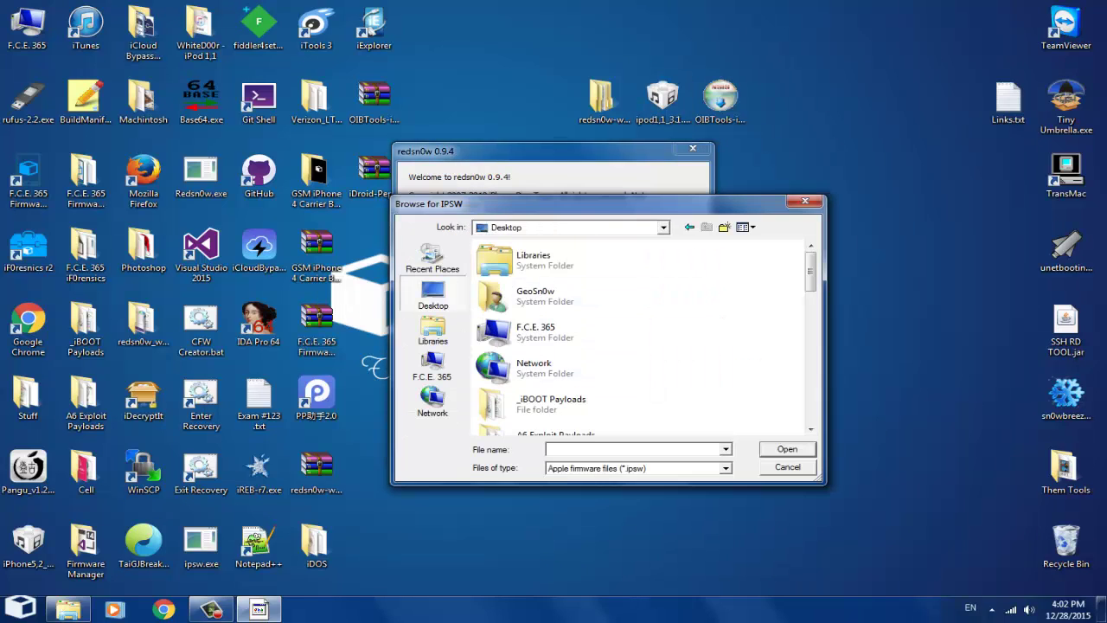
scroll(571, 416, down, 10)
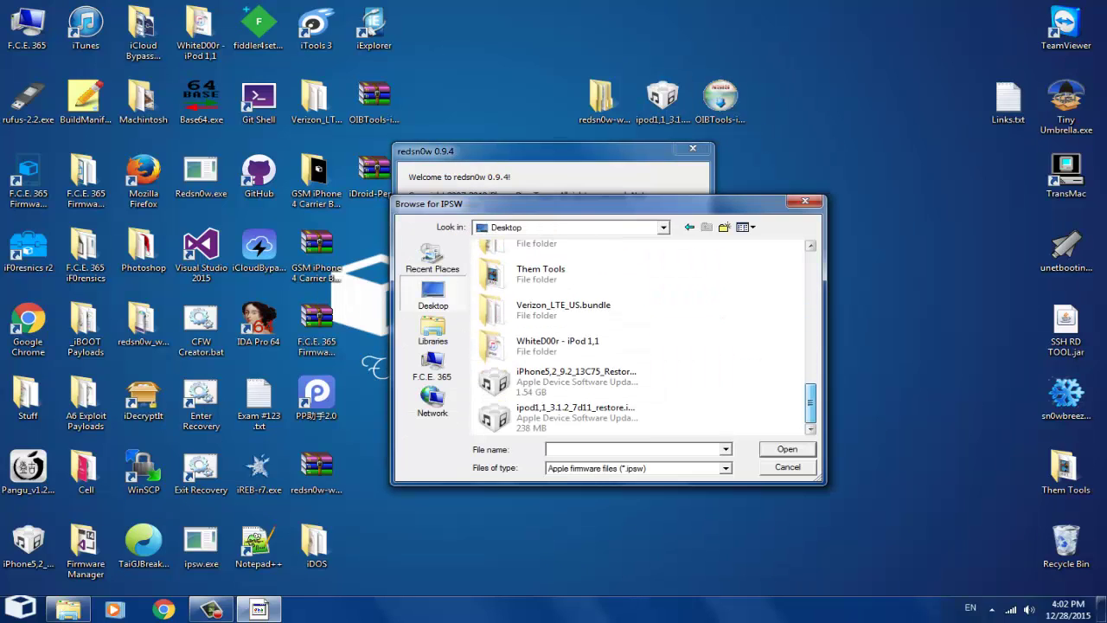
double_click(571, 417)
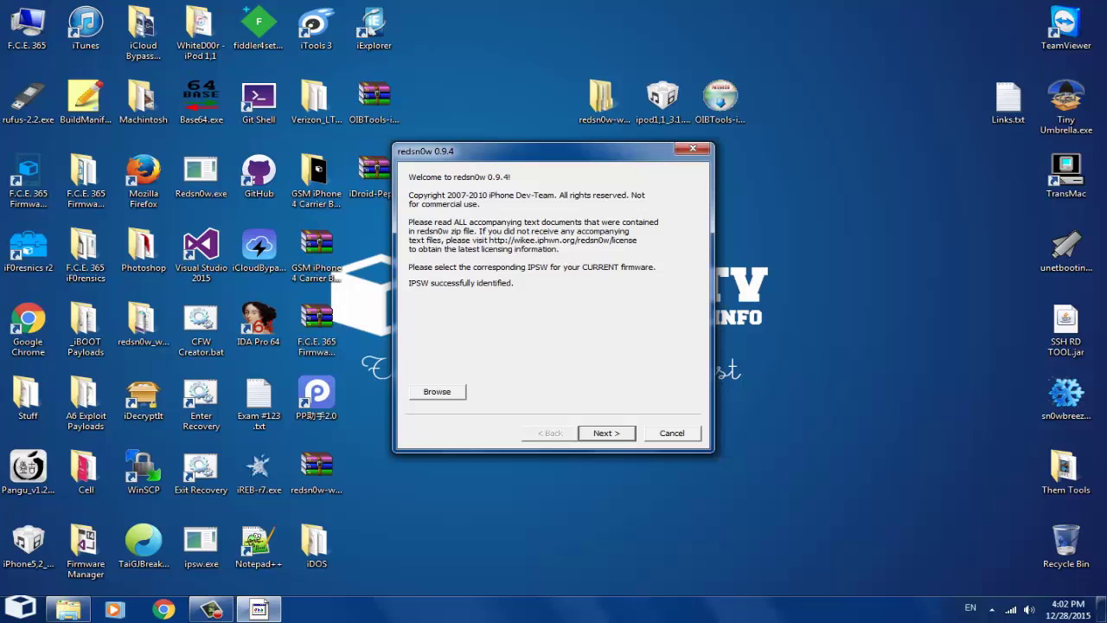
Run the redsn0w jailbreak with only Install Cydia enabled, finish the wizard and close the redsn0w-win_0.9.4 folder window
key(Return)
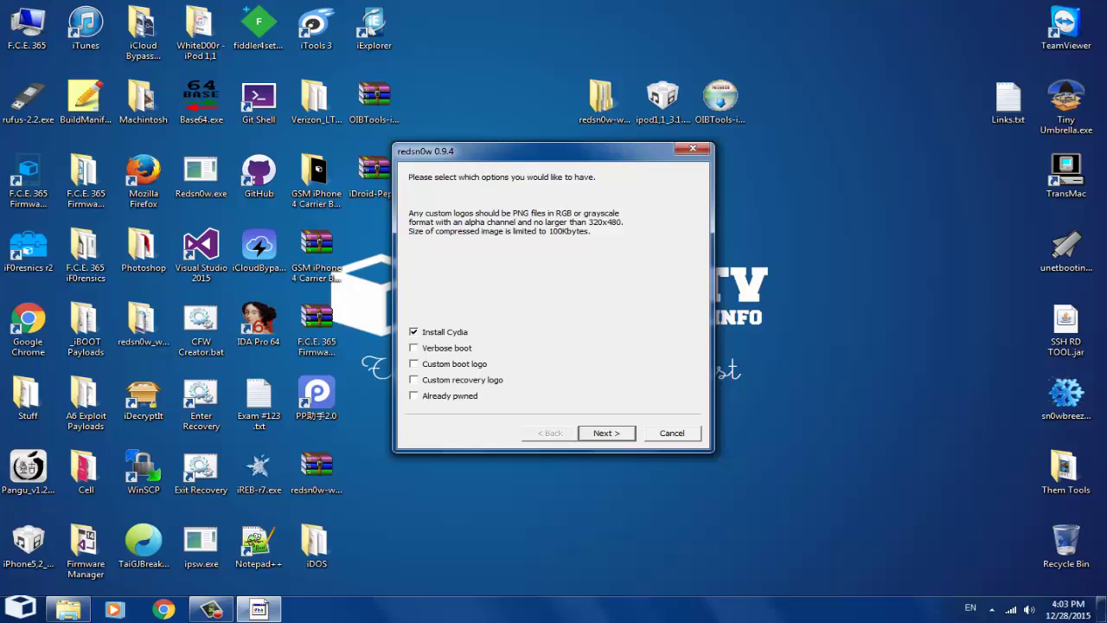
key(Return)
key(Return)
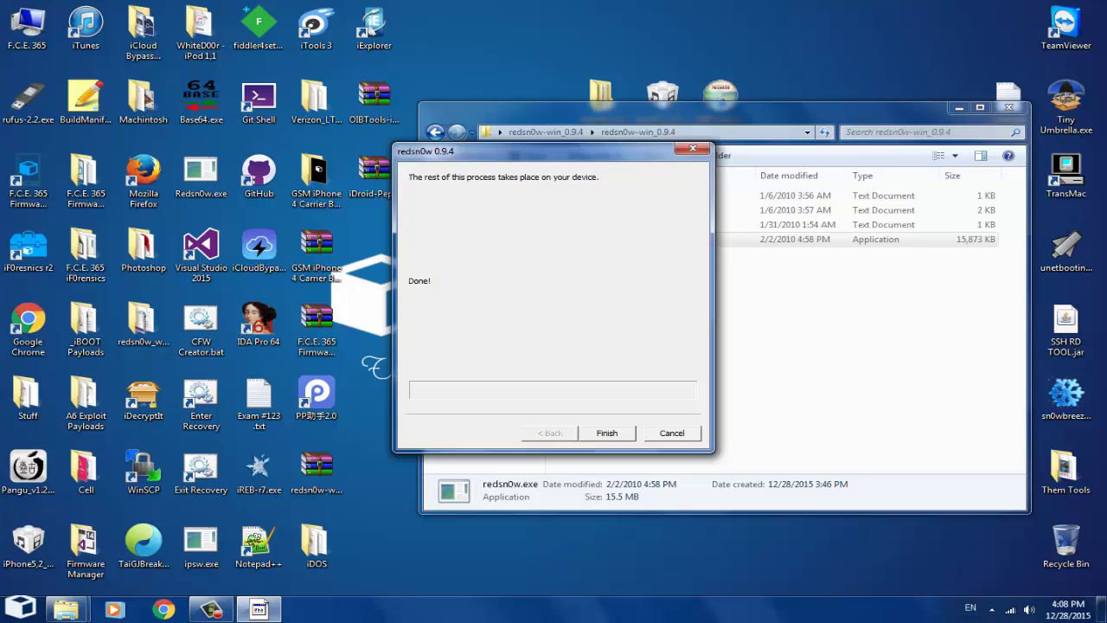
click(607, 433)
click(1008, 107)
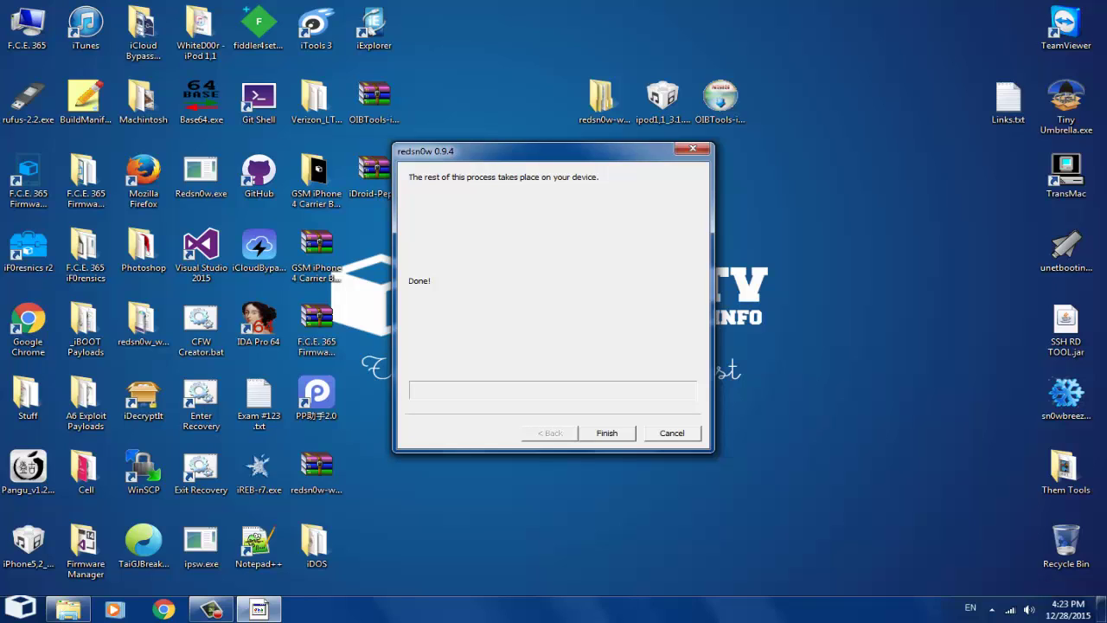
click(607, 432)
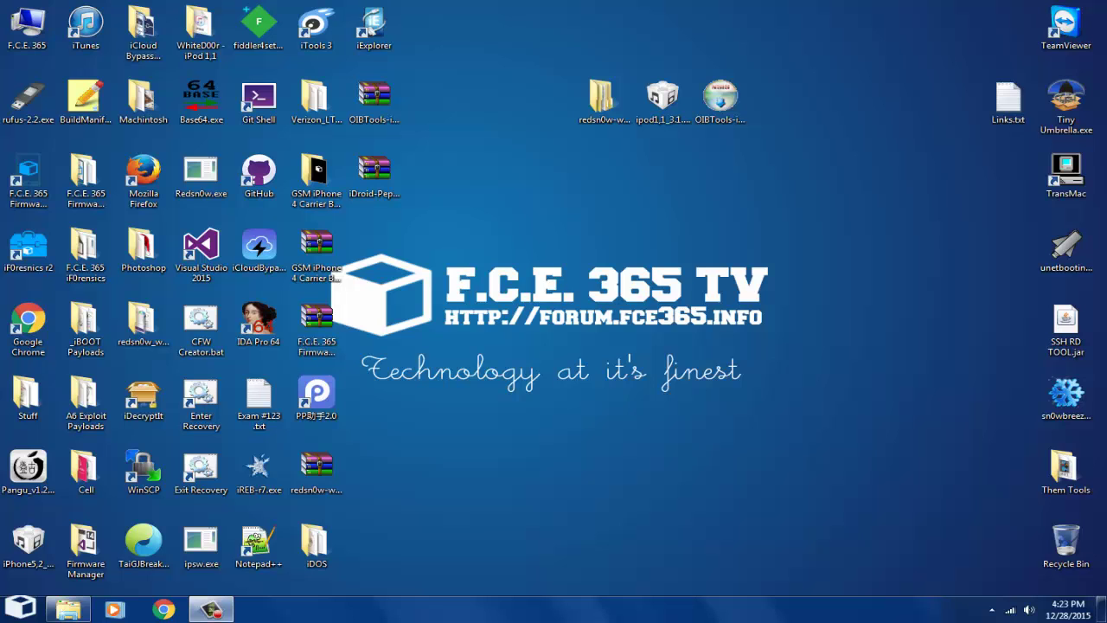
Open the iDroid archive from the desktop in WinRAR and close it again
double_click(374, 177)
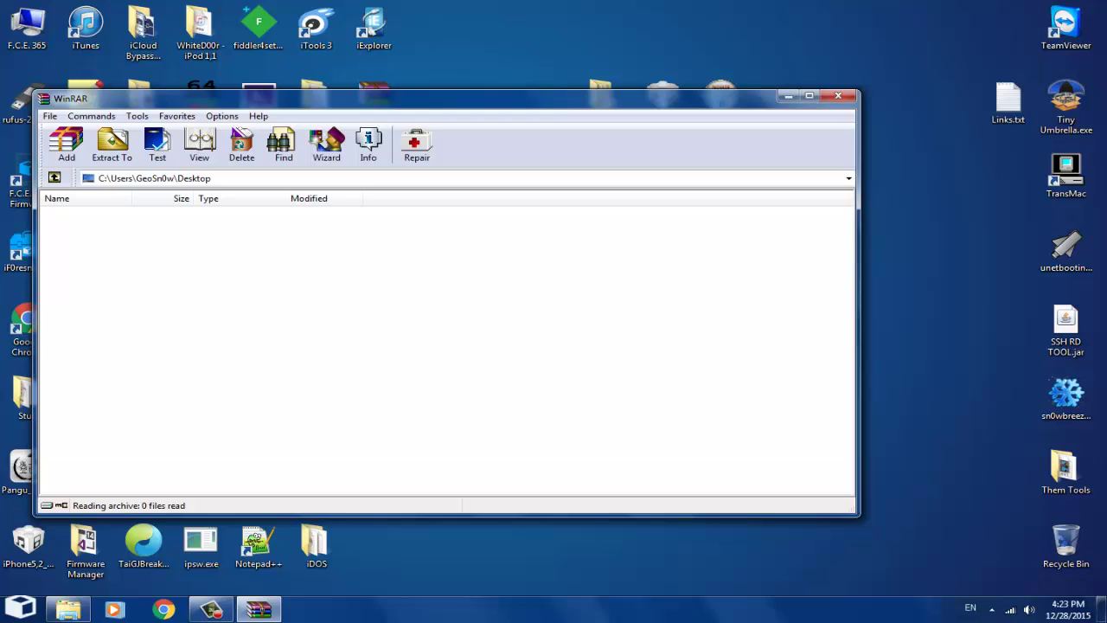
click(838, 95)
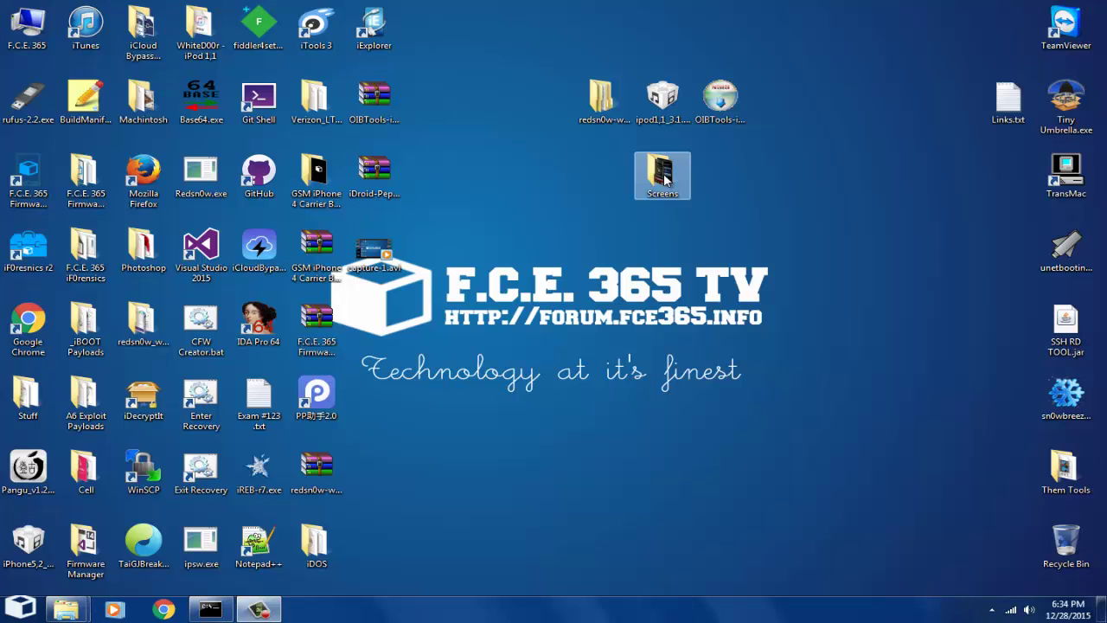
Open the Screens folder on the desktop and review the Bootlace search, home screen, compatibility check and kernel download screenshots starting at IMG_0008.PNG
double_click(663, 173)
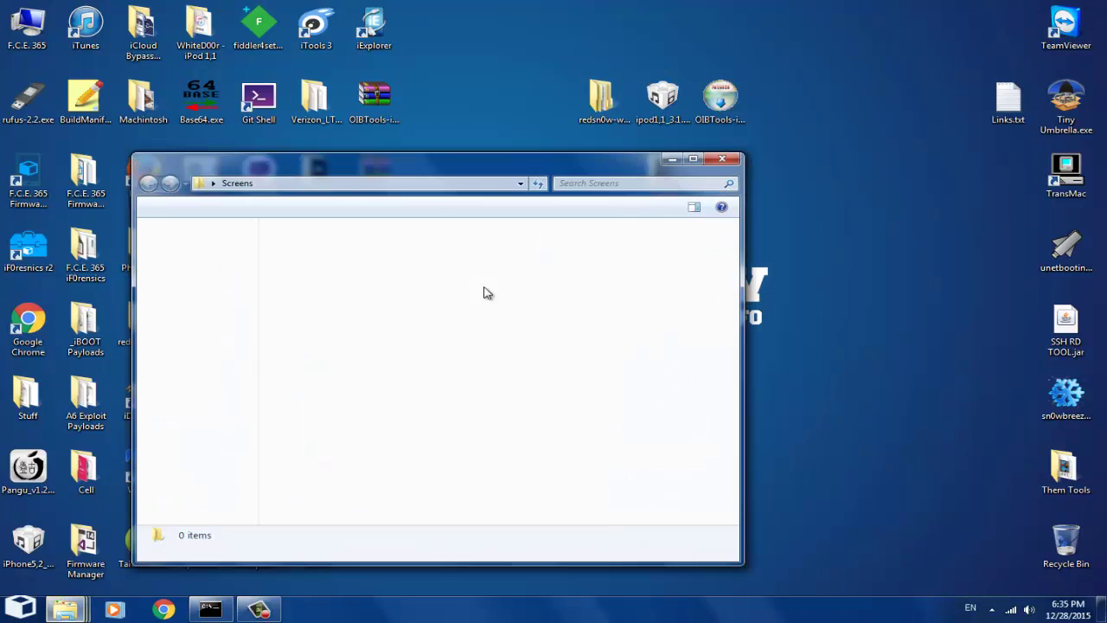
double_click(329, 255)
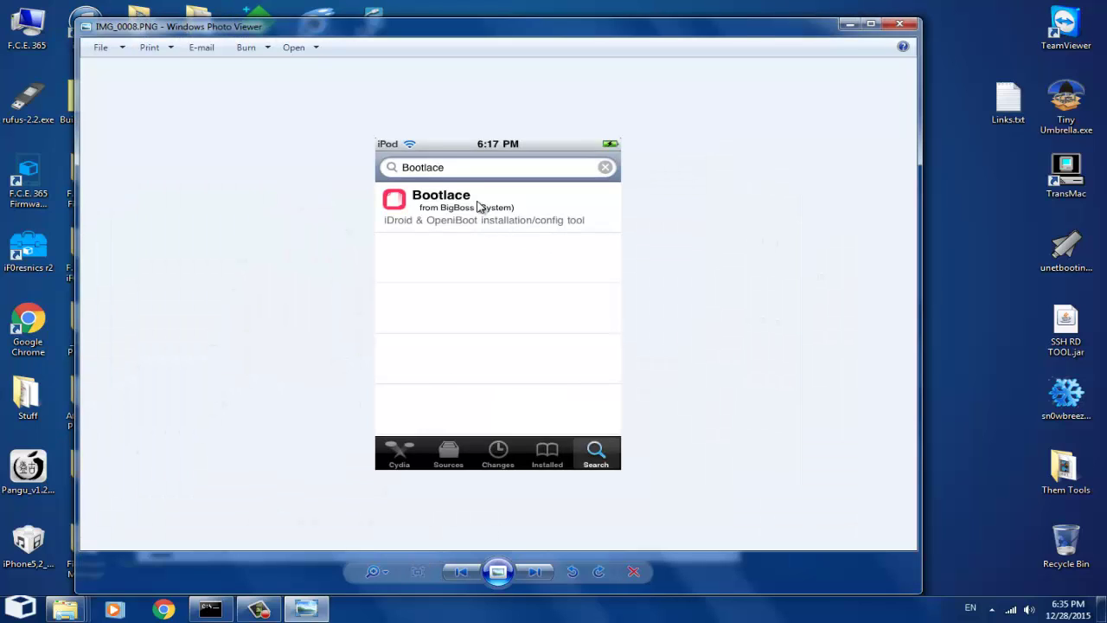
key(Right)
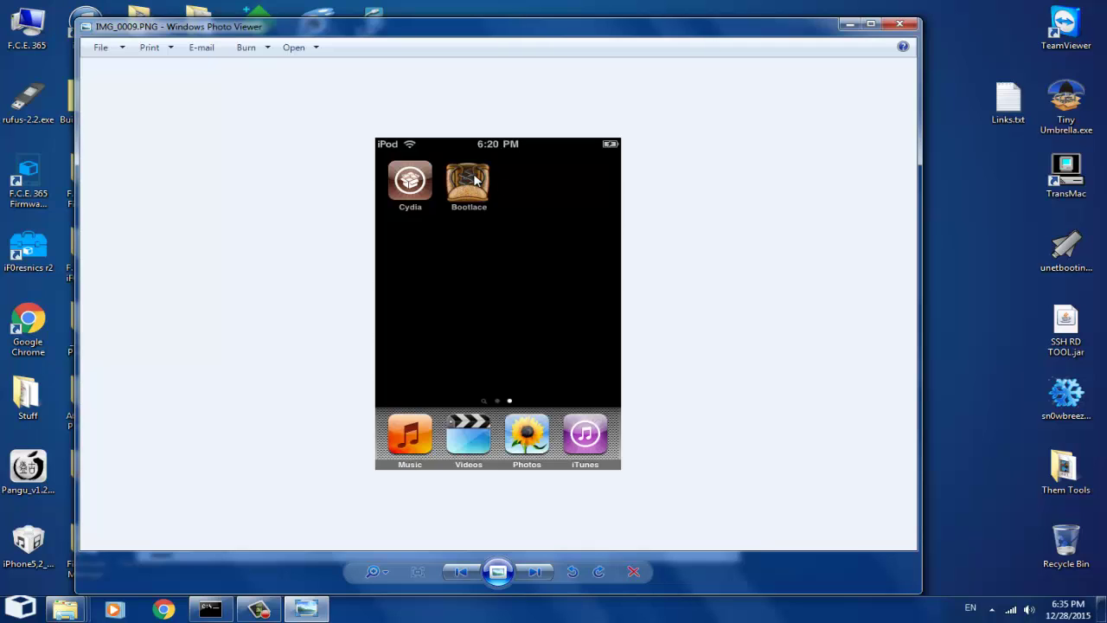
key(Right)
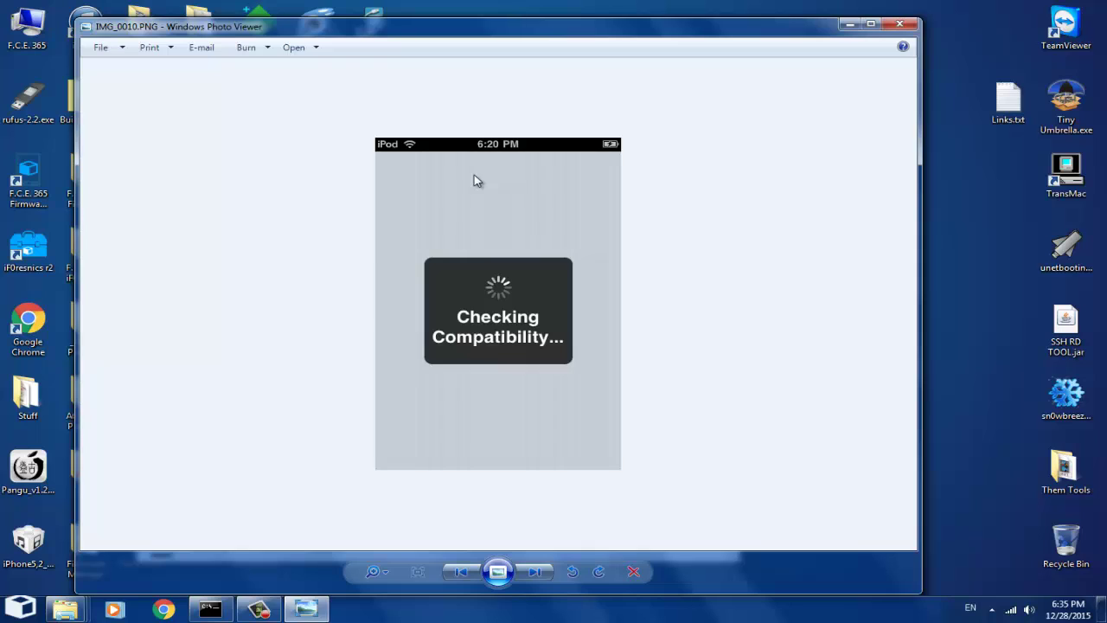
key(Right)
key(Right)
key(Left)
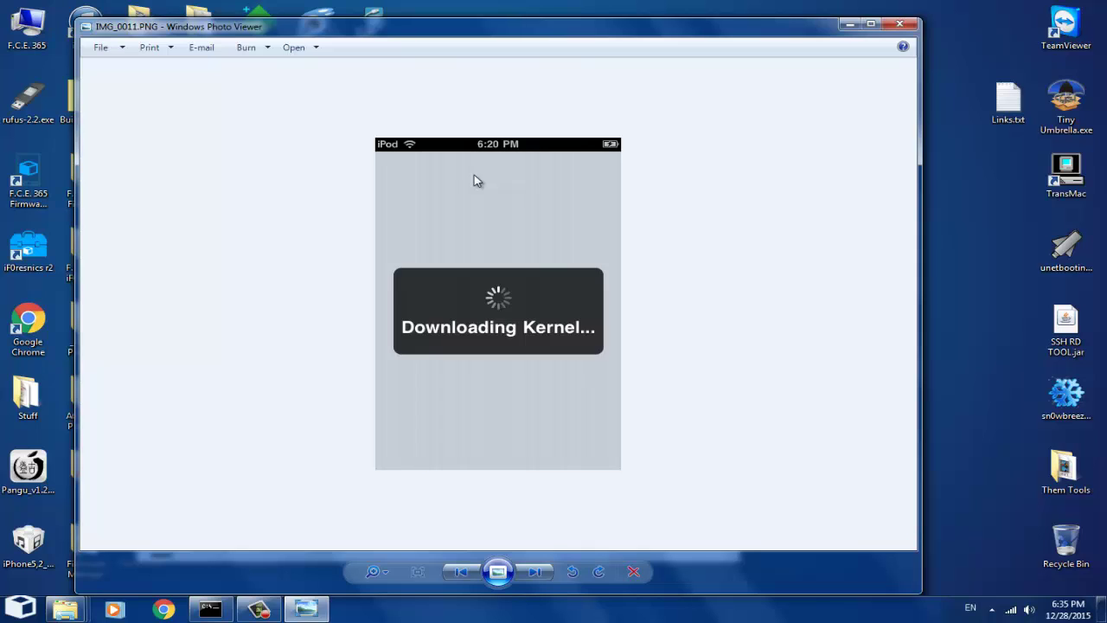
key(Left)
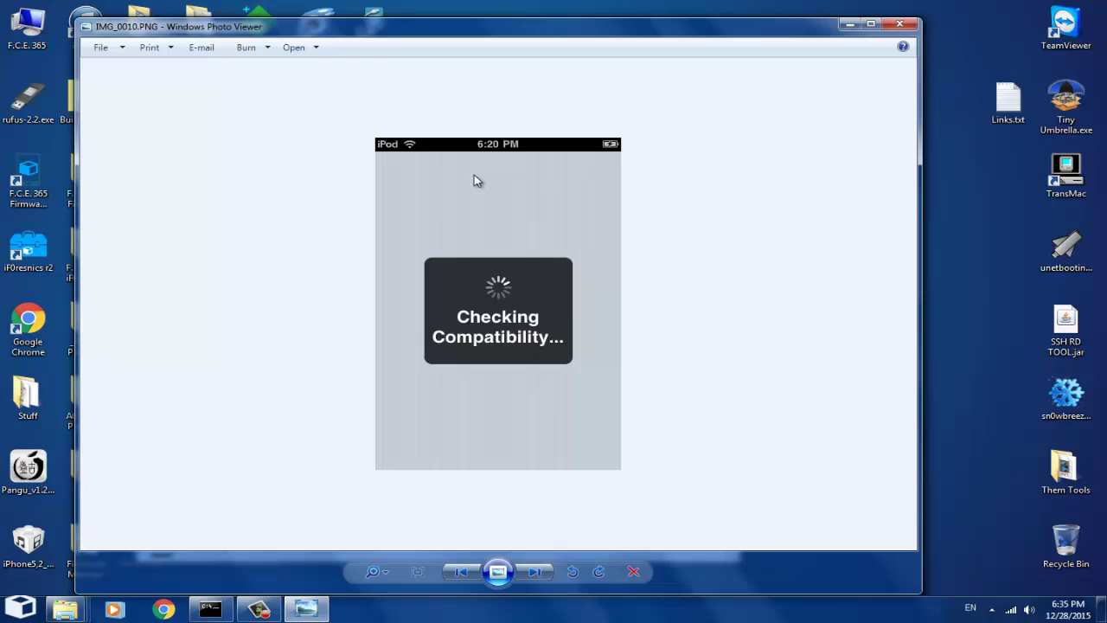
Review the iDroid installation and OpeniBoot screenshots through IMG_0017.PNG, and close the picture viewer and the Screens folder
key(Right)
key(Right)
key(Right)
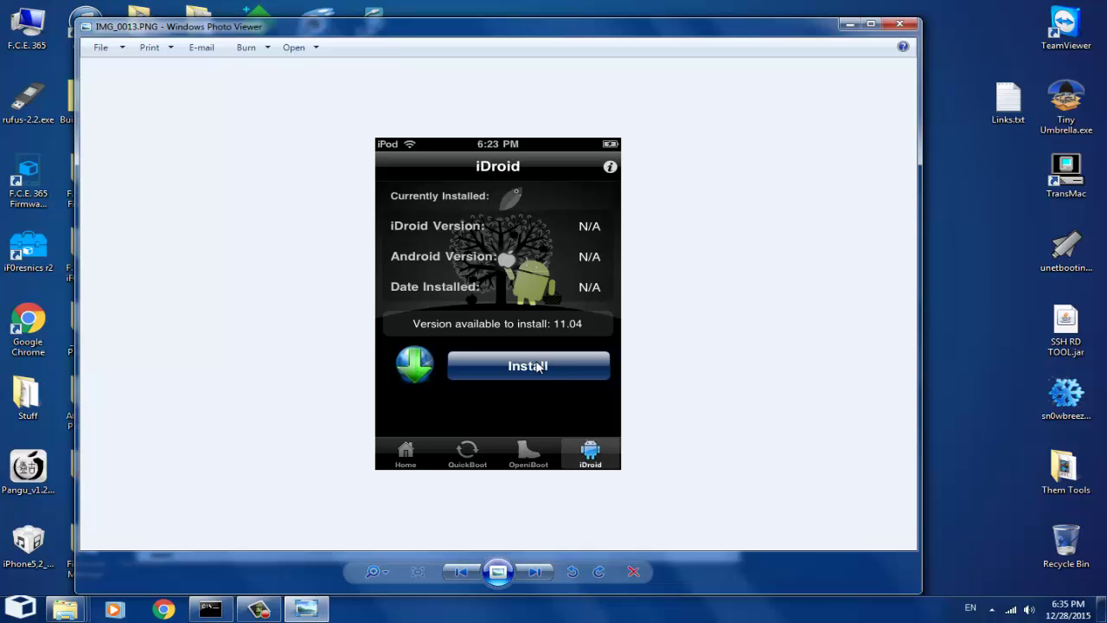
key(Right)
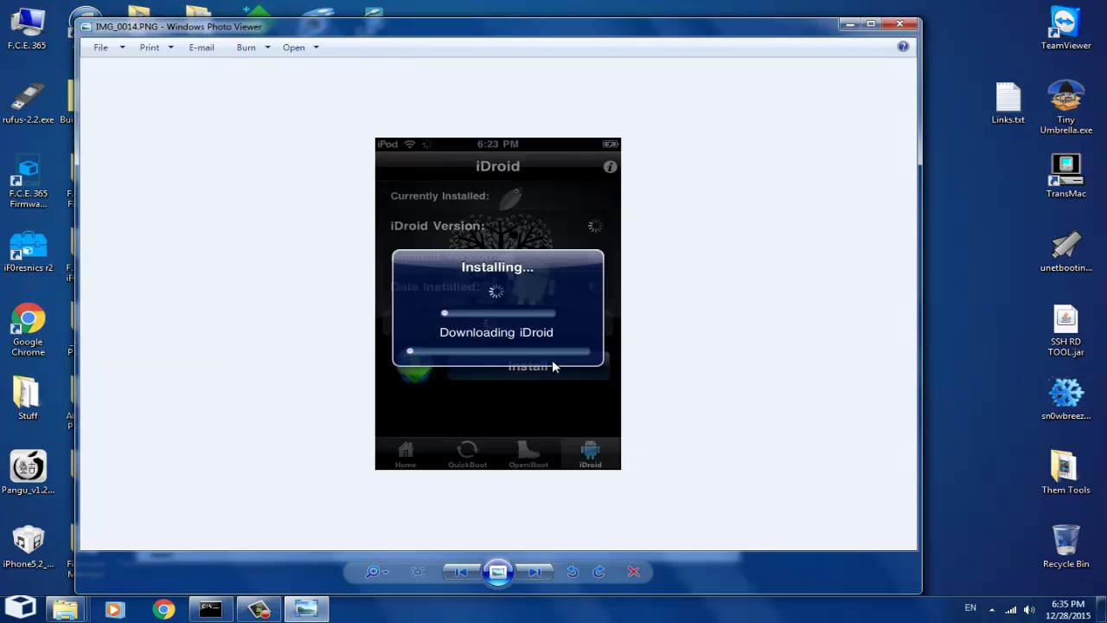
key(Right)
key(Right)
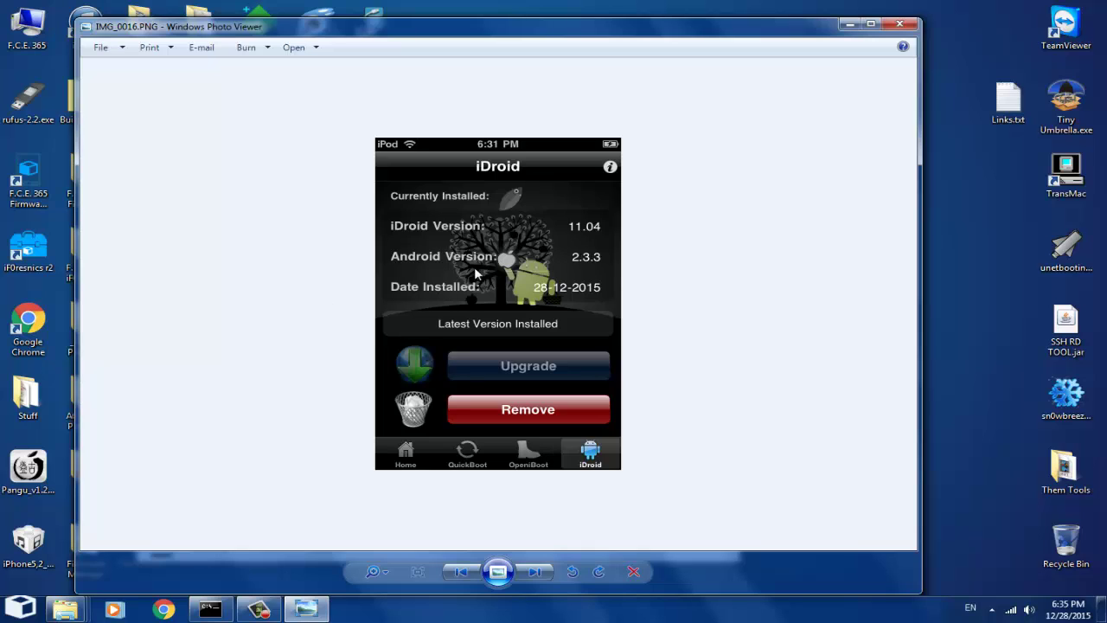
key(Right)
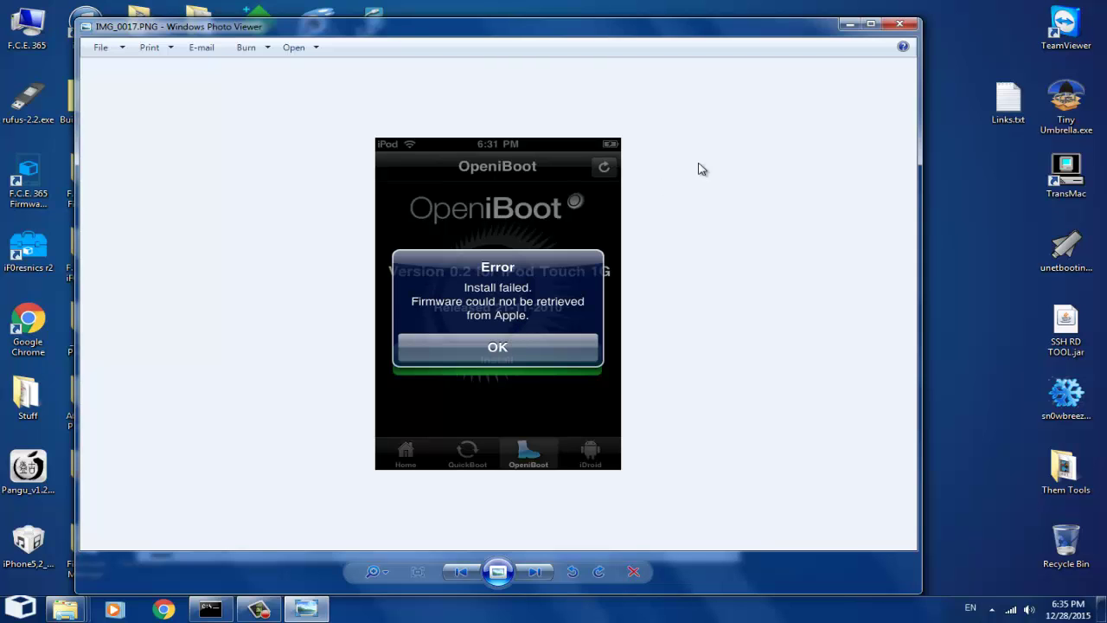
click(902, 26)
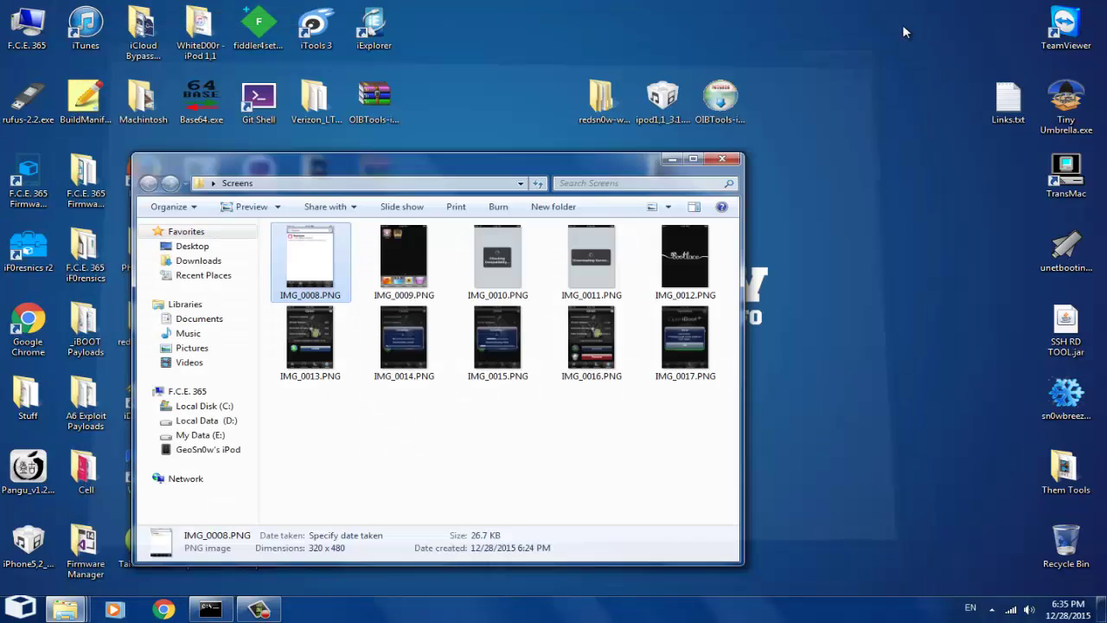
click(729, 157)
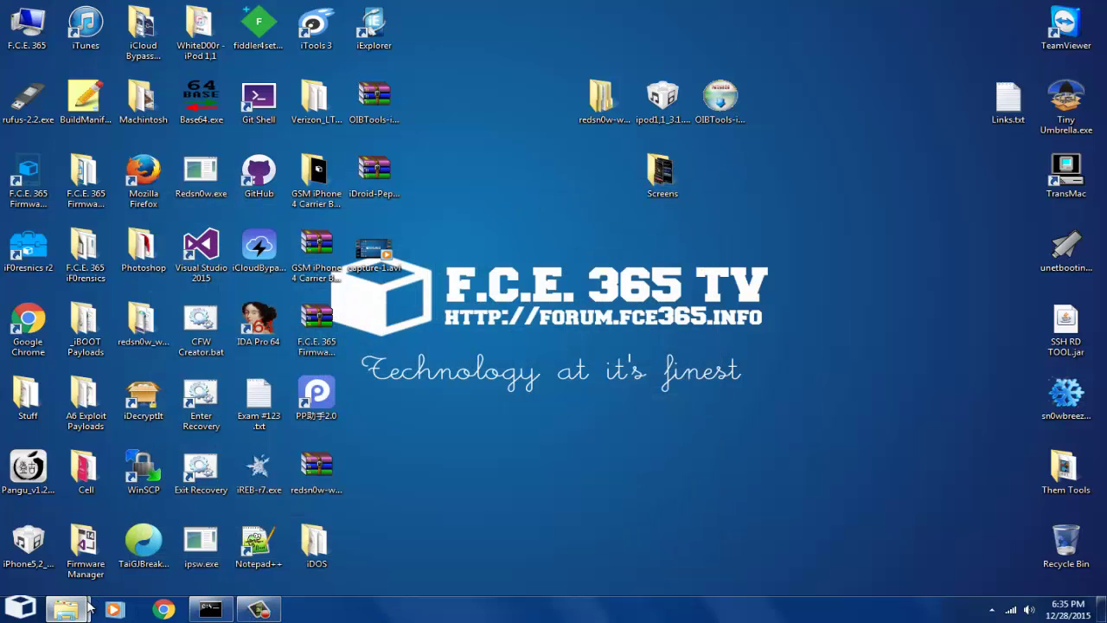
Change the Command Prompt directory to "C:\Program Files (x86)\OpeniBoot Tools", taking the path from the open OpeniBoot Tools folder window
mouse_move(67, 610)
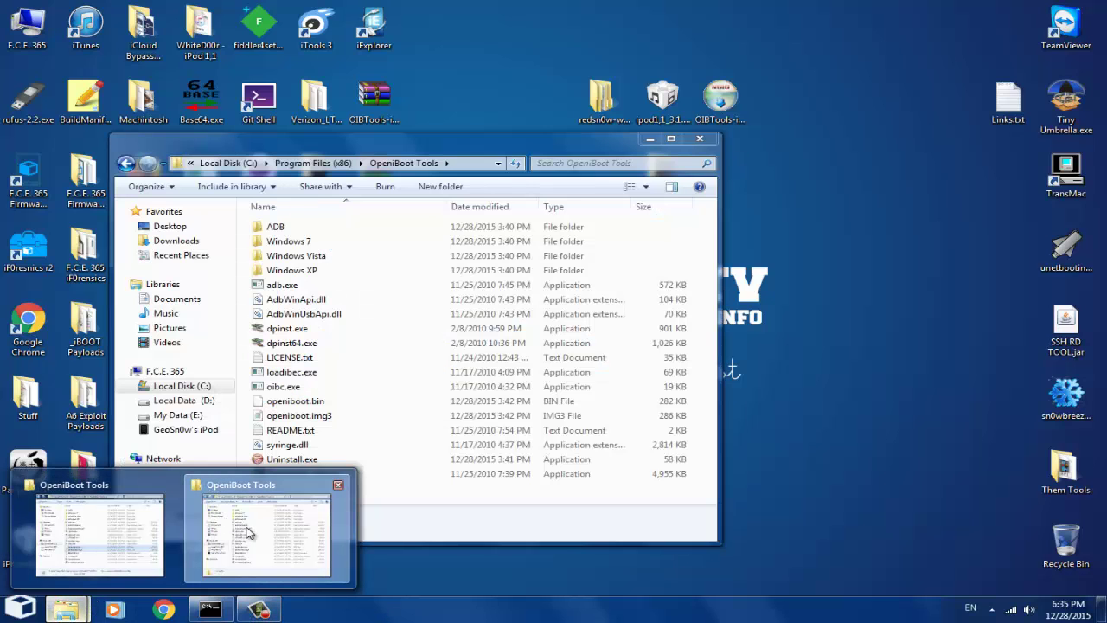
click(229, 525)
drag(325, 146, 495, 147)
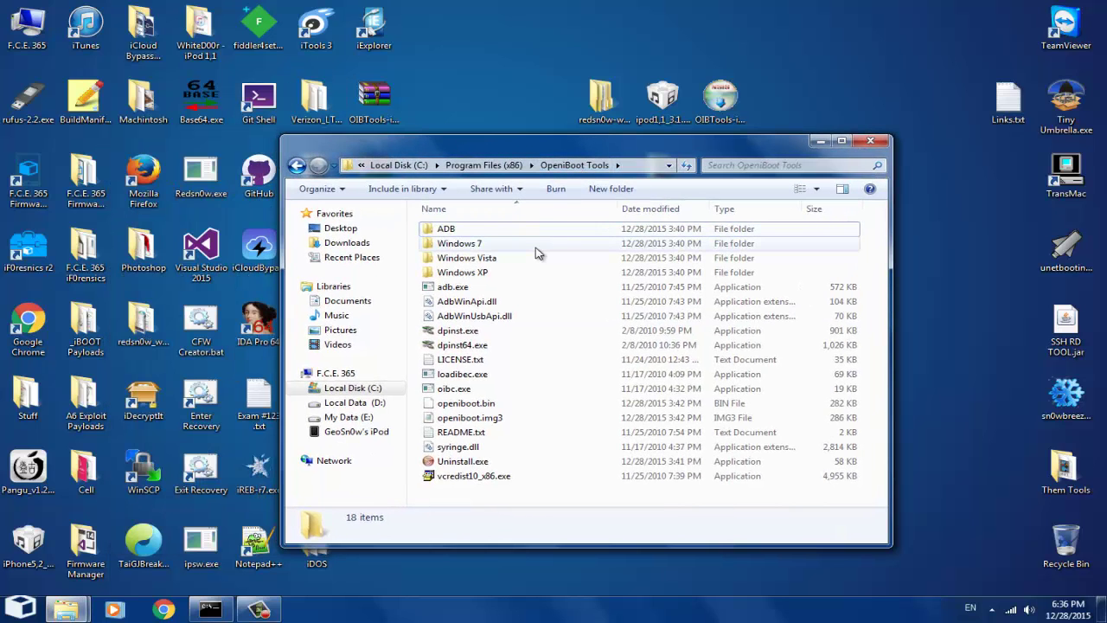
click(229, 532)
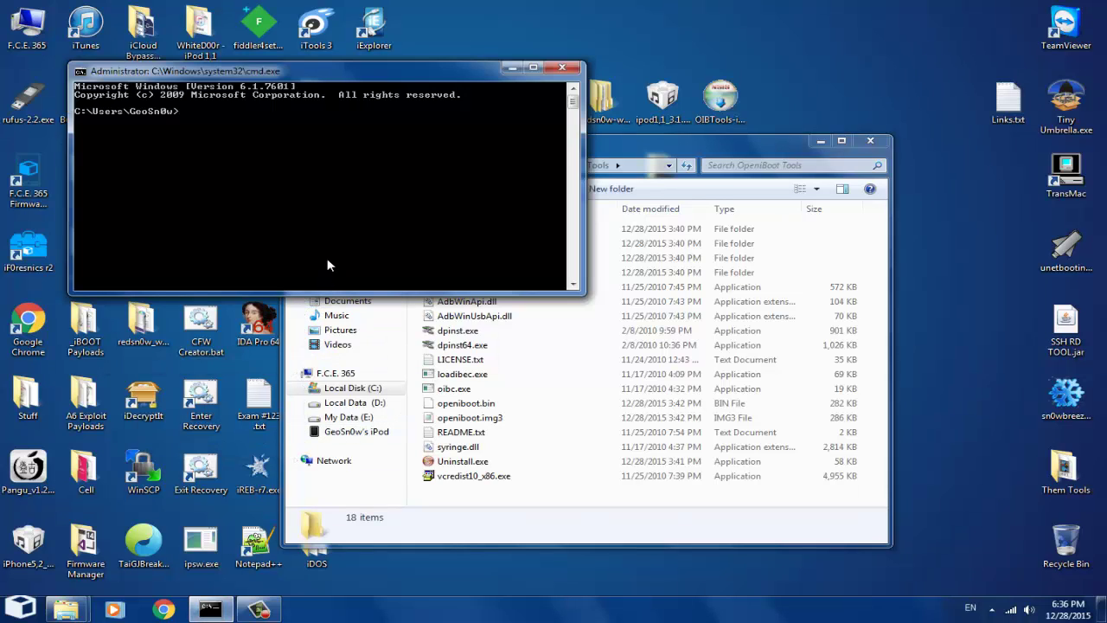
text(cd)
click(624, 151)
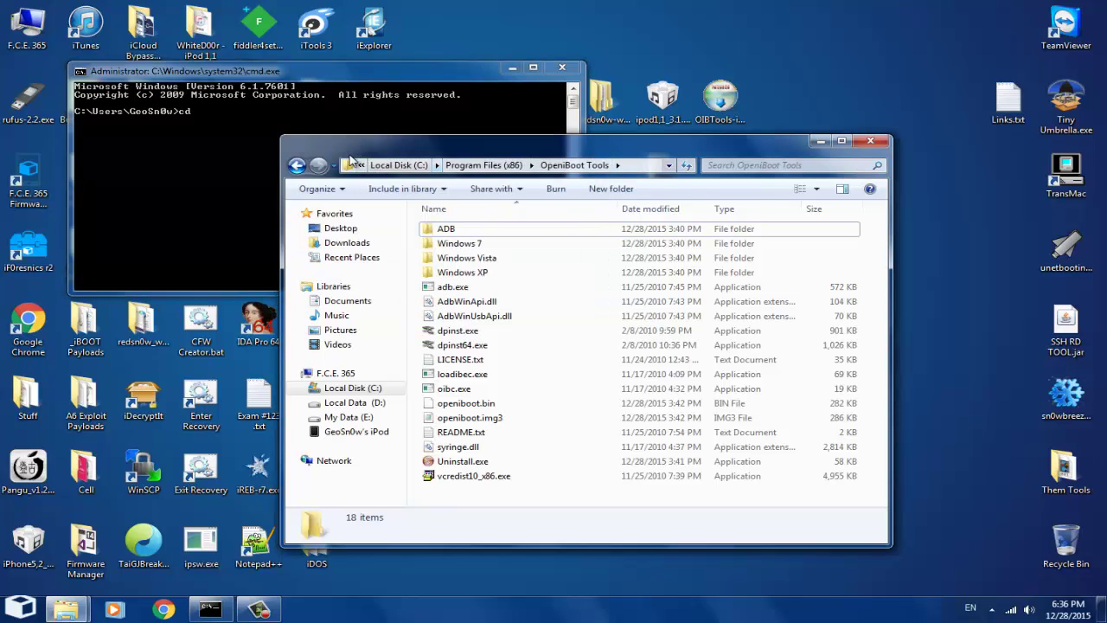
drag(349, 166, 259, 138)
click(258, 138)
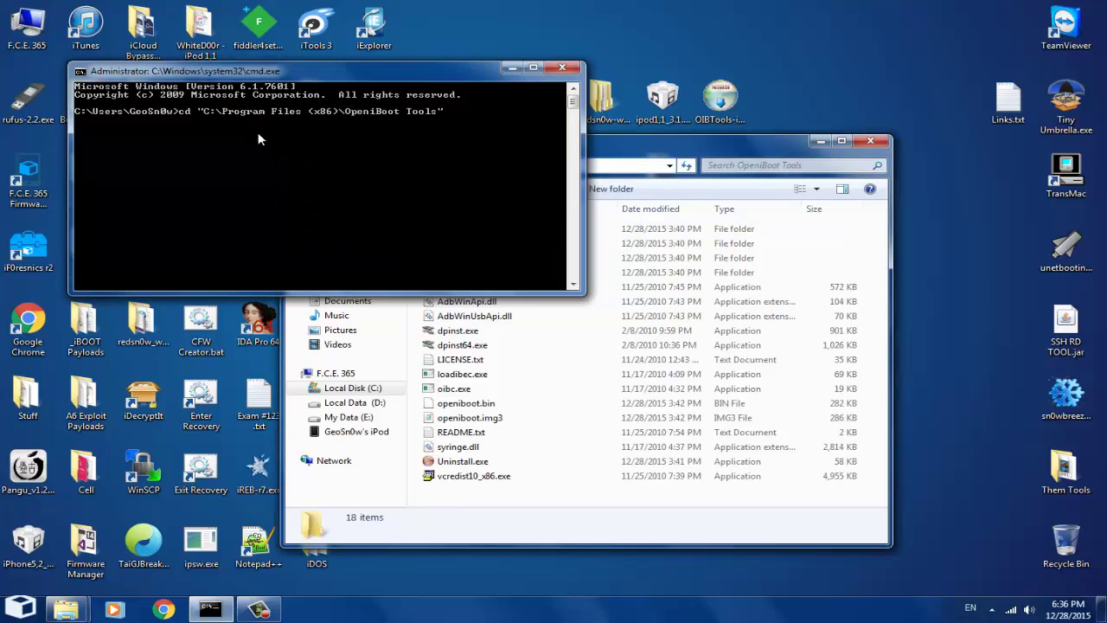
key(Return)
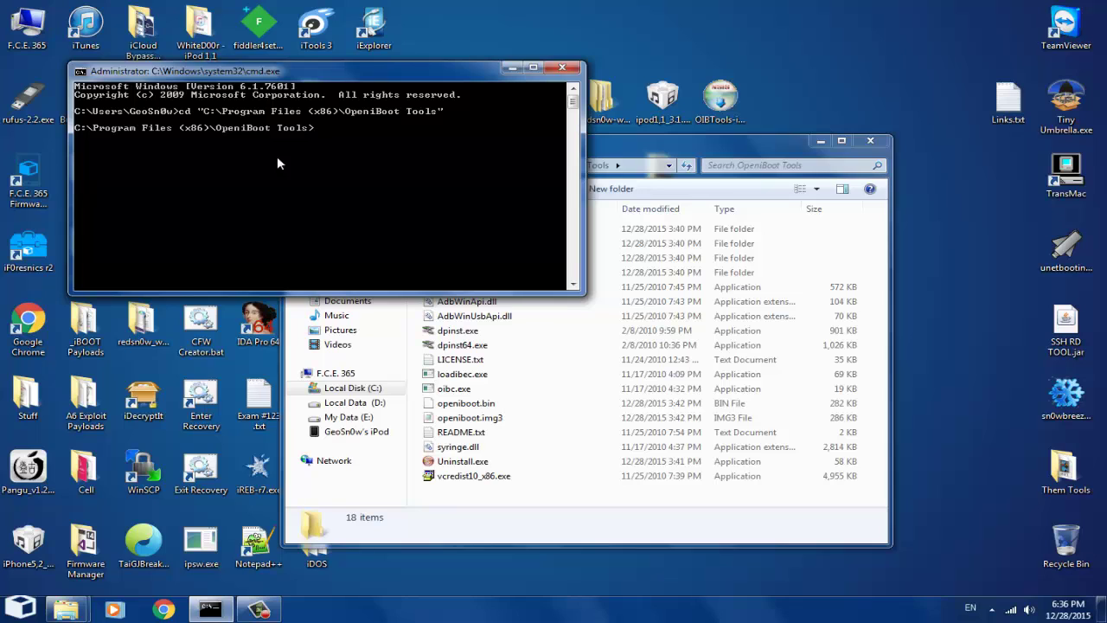
Try to upload openibec.img3 to the iPod with the loadibec command
drag(619, 144, 743, 152)
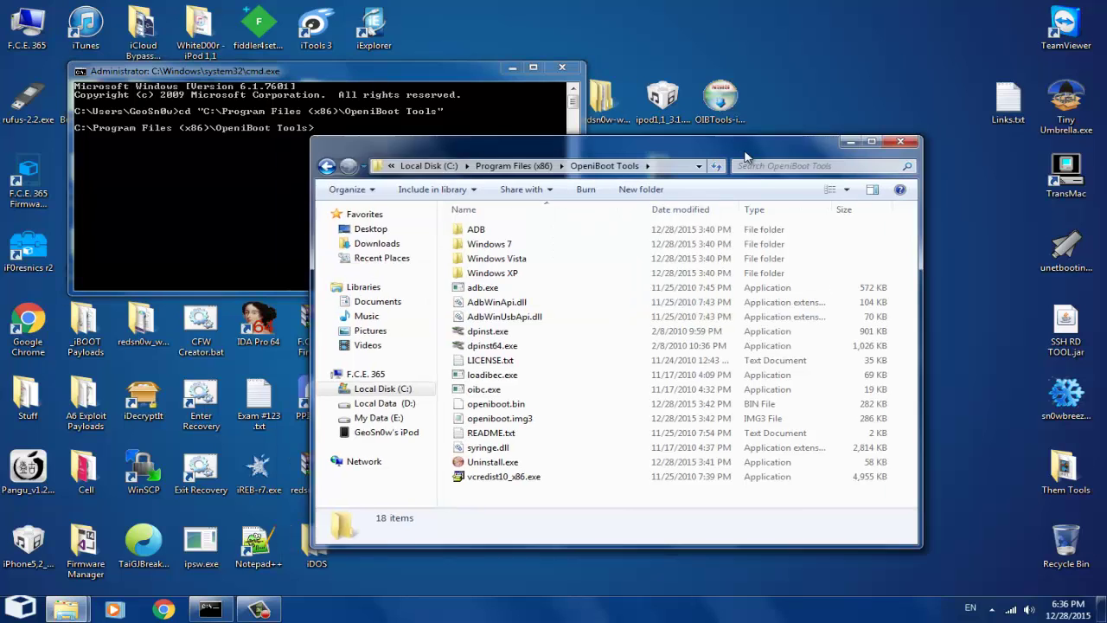
click(278, 186)
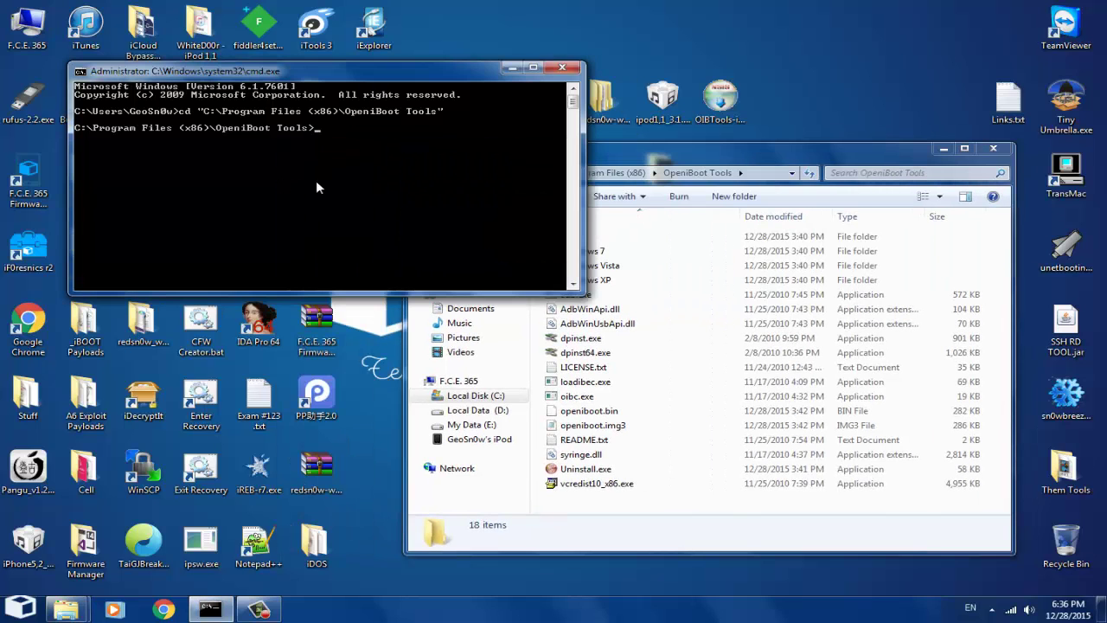
text(loadibec)
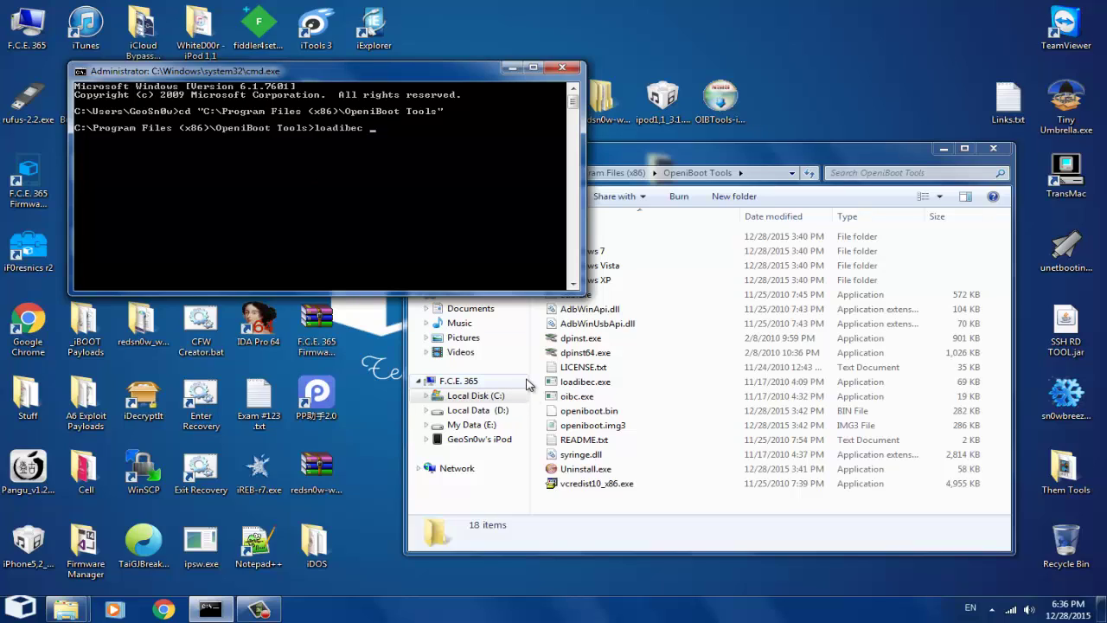
text( openibec.img3)
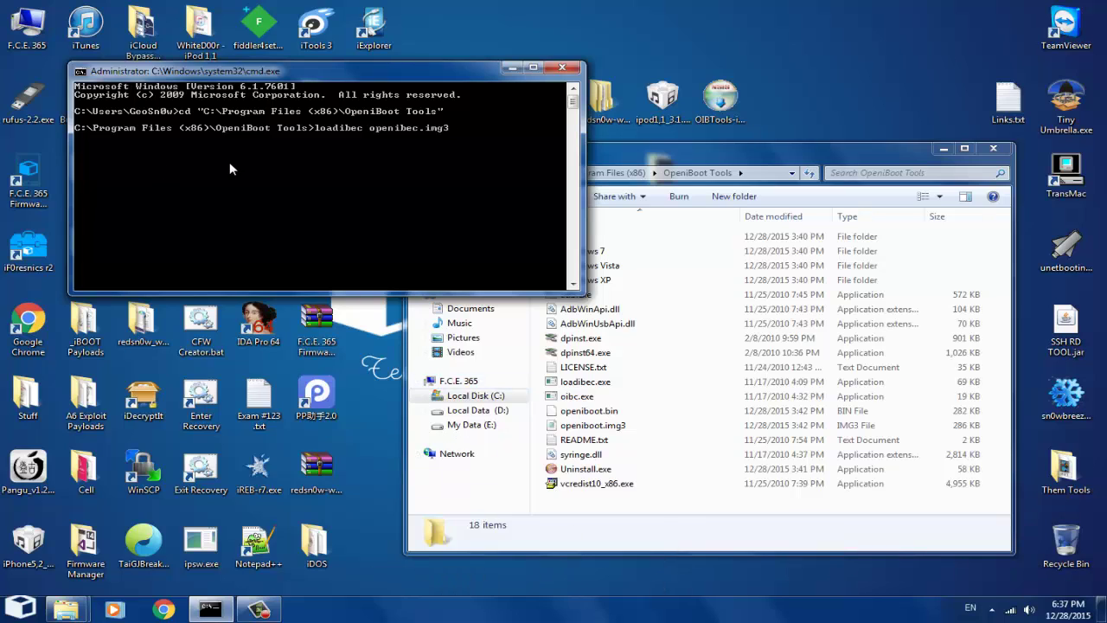
key(Return)
Correct the recalled command to loadibec openiboot.img3, run it and open the device driver installation status
key(Up)
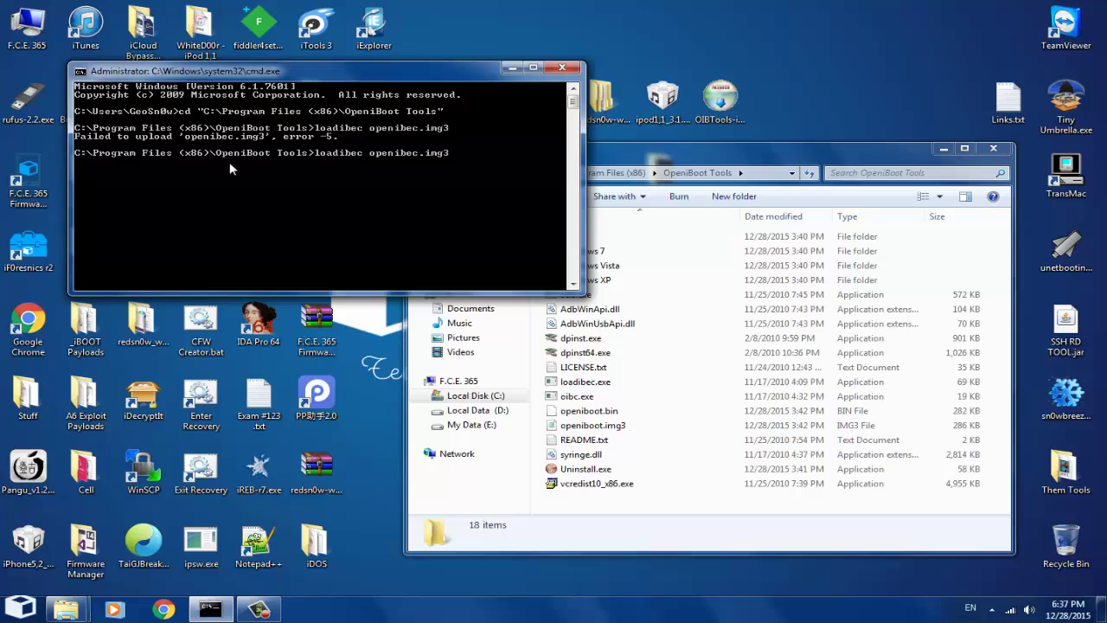
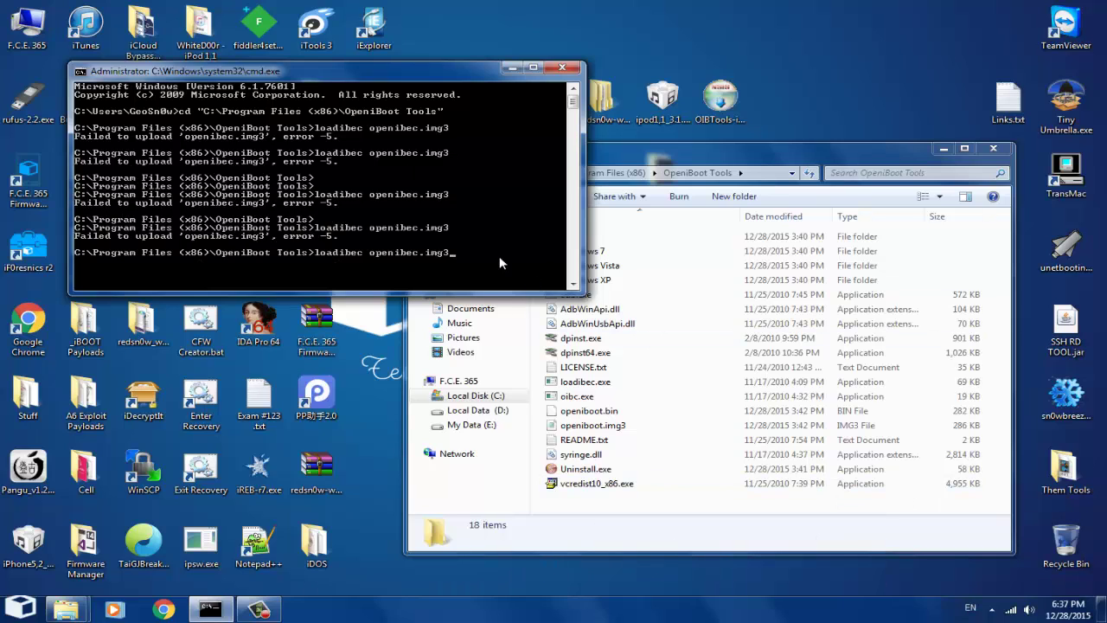
key(Left)
key(Left)
key(BackSpace)
key(BackSpace)
key(BackSpace)
key(BackSpace)
key(BackSpace)
key(BackSpace)
text(boot.im)
key(Return)
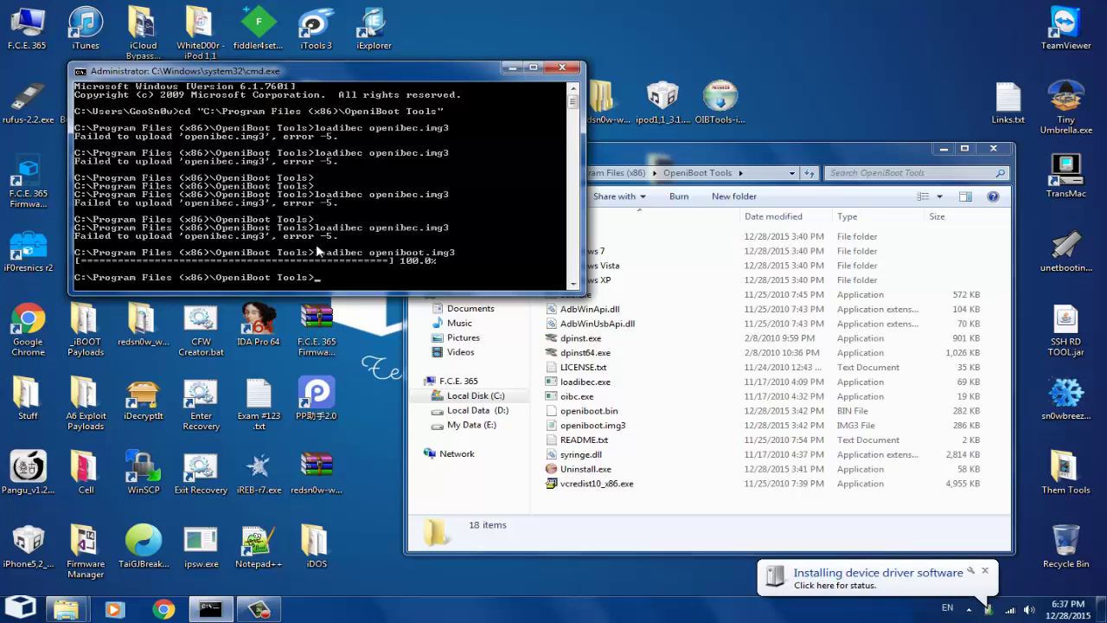
click(809, 578)
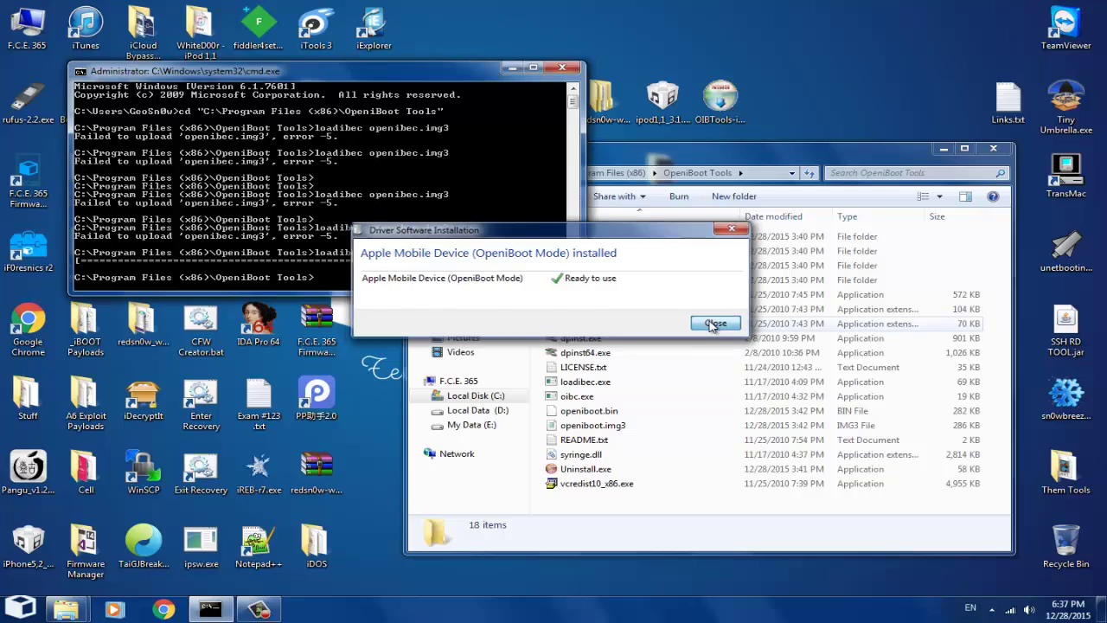
Dismiss the driver software installation status and launch the OpeniBoot console by running oibc.exe in the Command Prompt
click(715, 324)
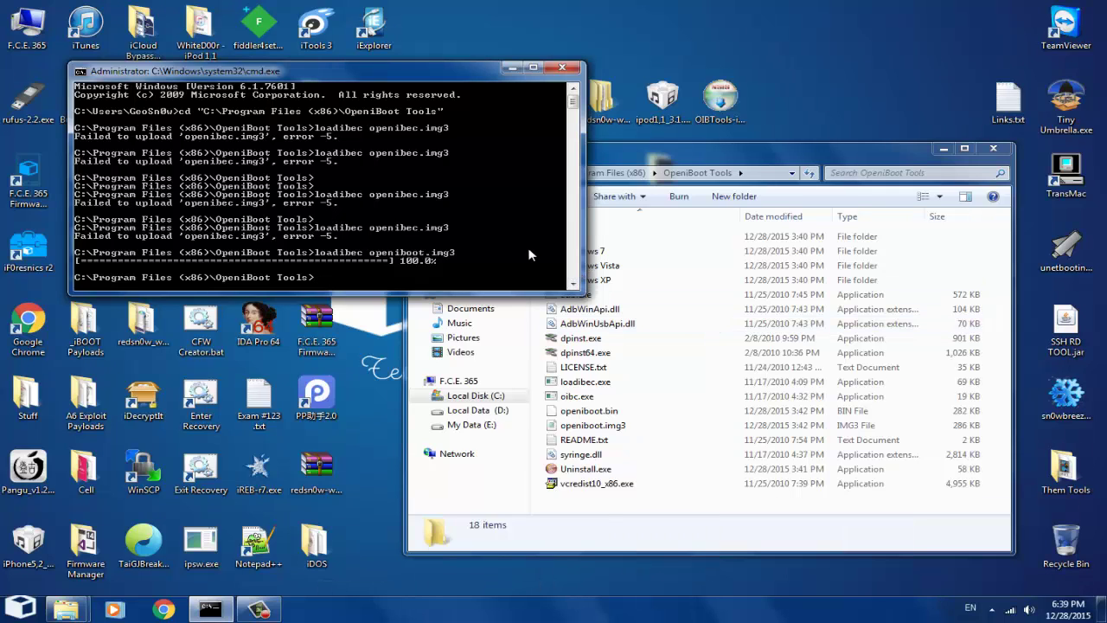
text(oib)
text(c.exe)
key(Return)
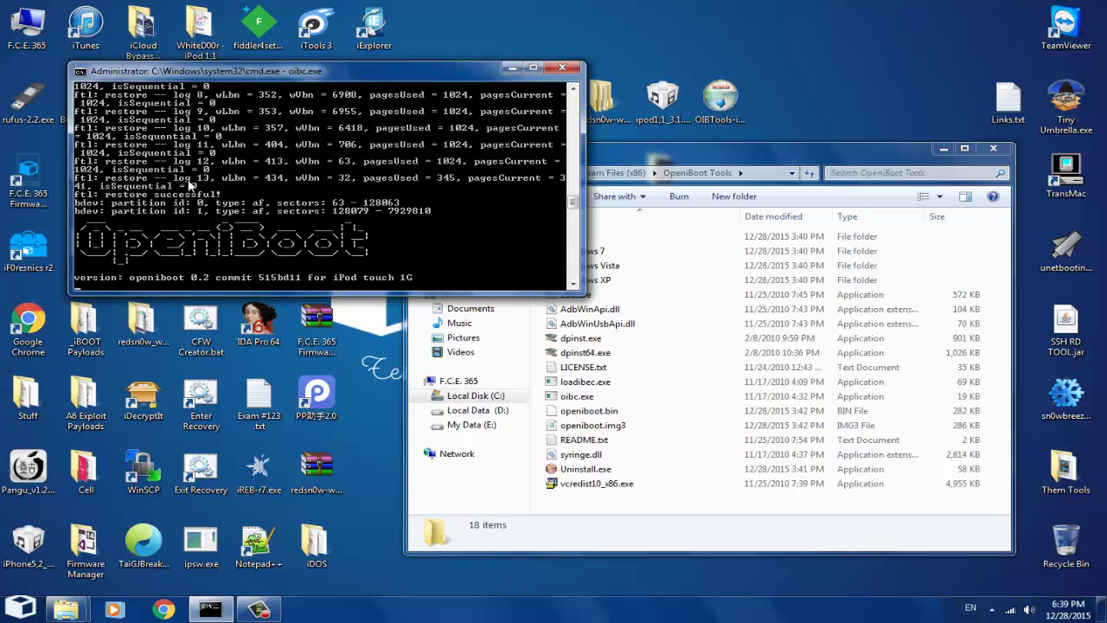
Flash OpeniBoot permanently onto the iPod touch with the install command in the oibc console
text(int)
text(stall)
key(Return)
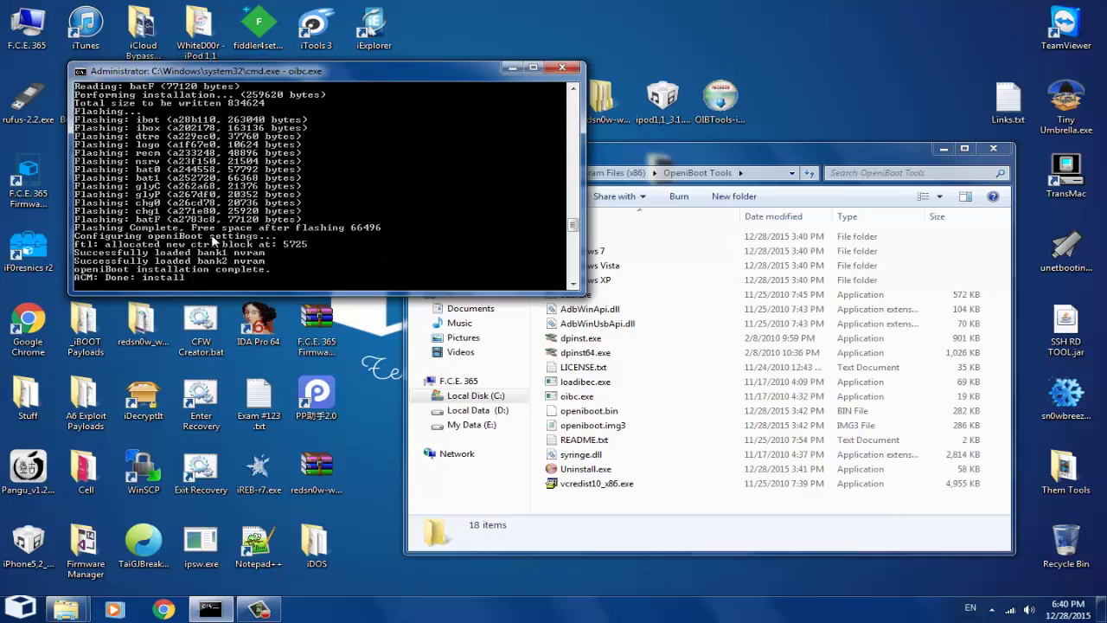
Restart the iPod with the reboot command, and close the console and the OpeniBoot Tools folder window
text(reboot)
key(Return)
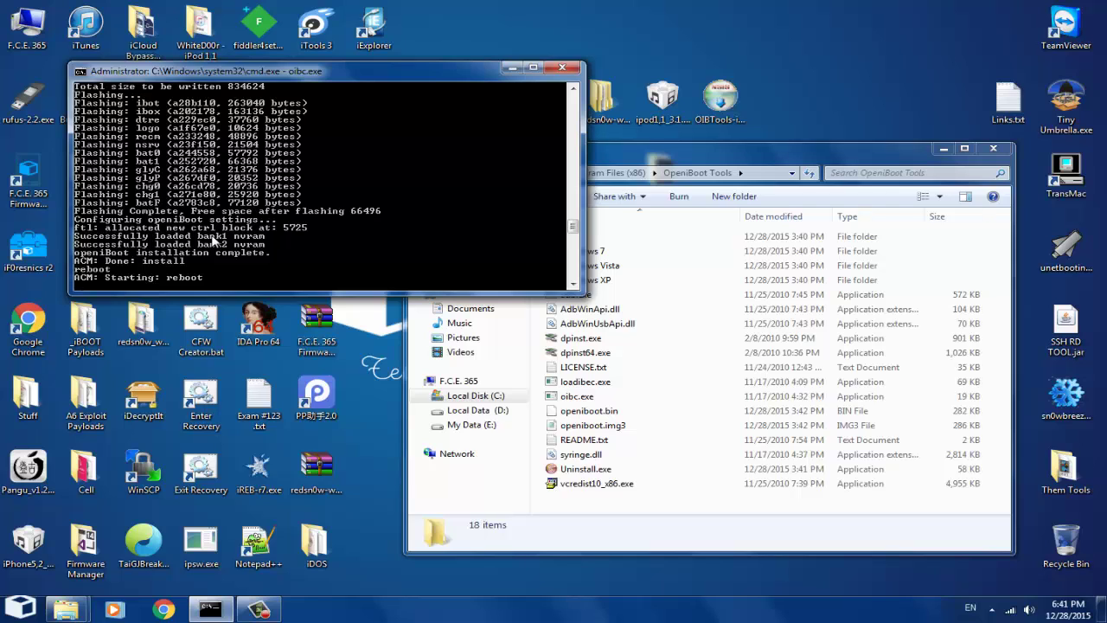
click(567, 68)
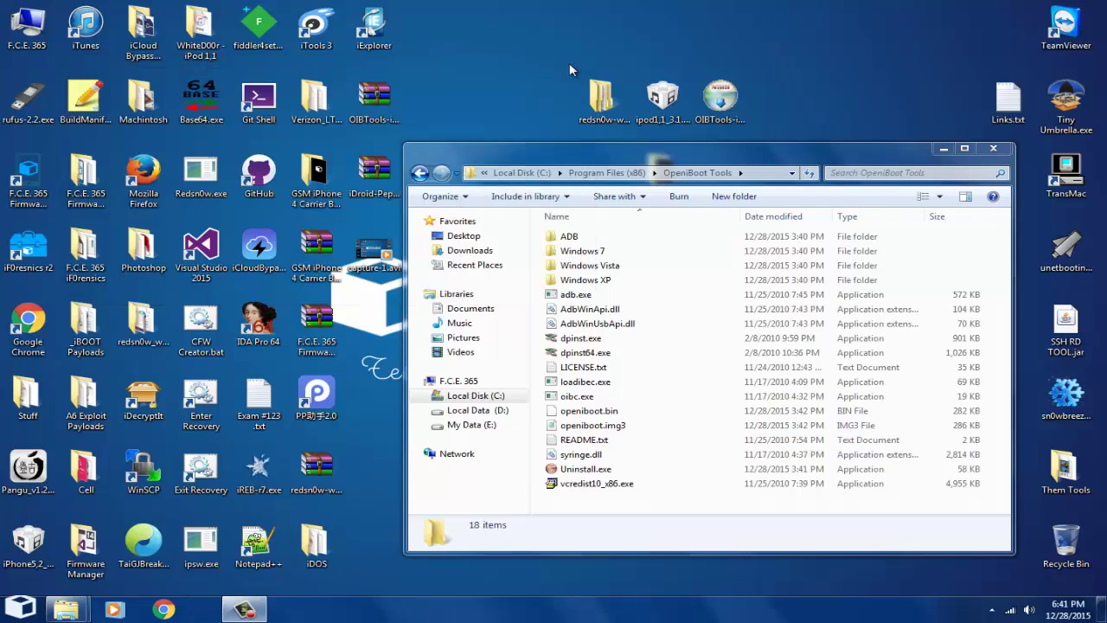
click(993, 149)
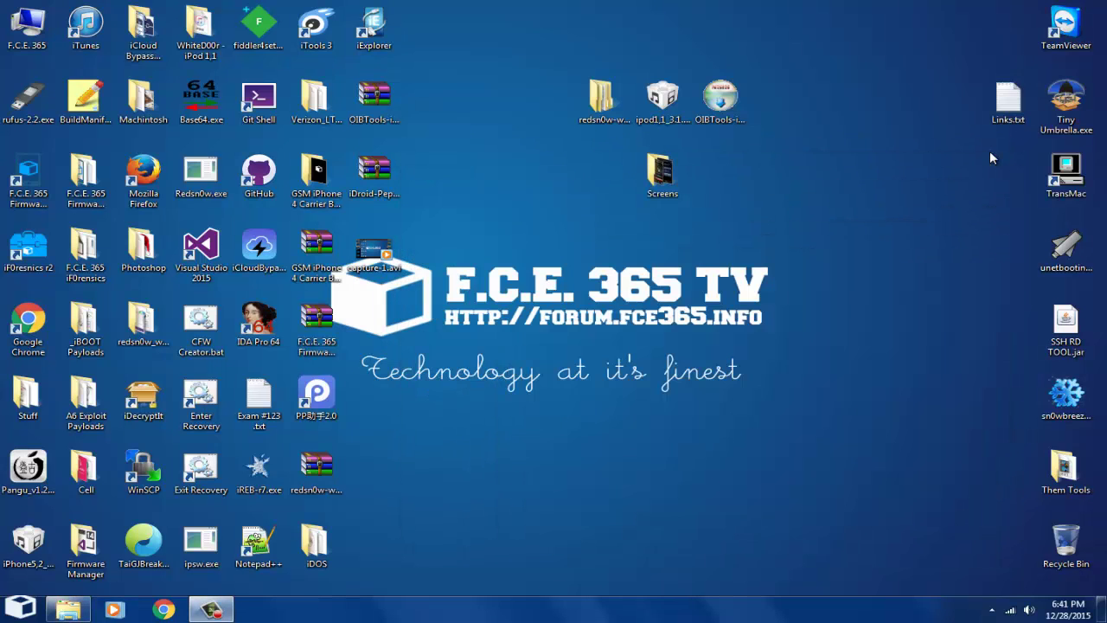